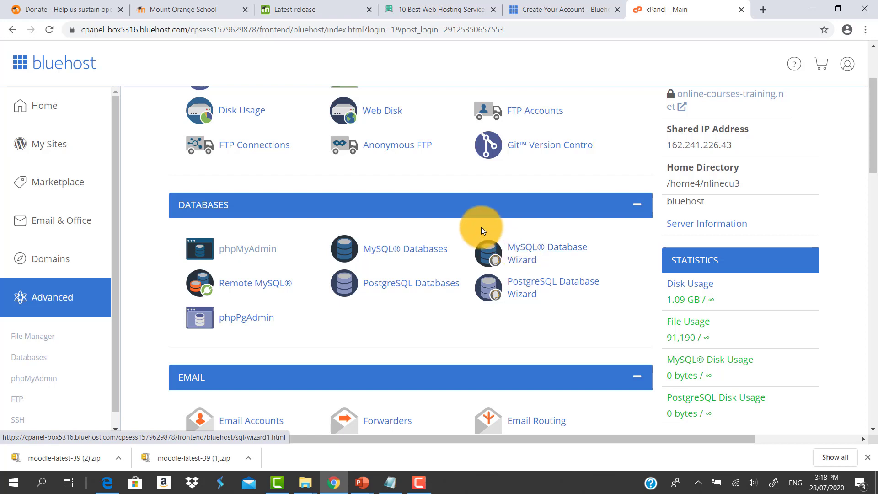
Create a new database named testing with the MySQL Database Wizard
click(527, 256)
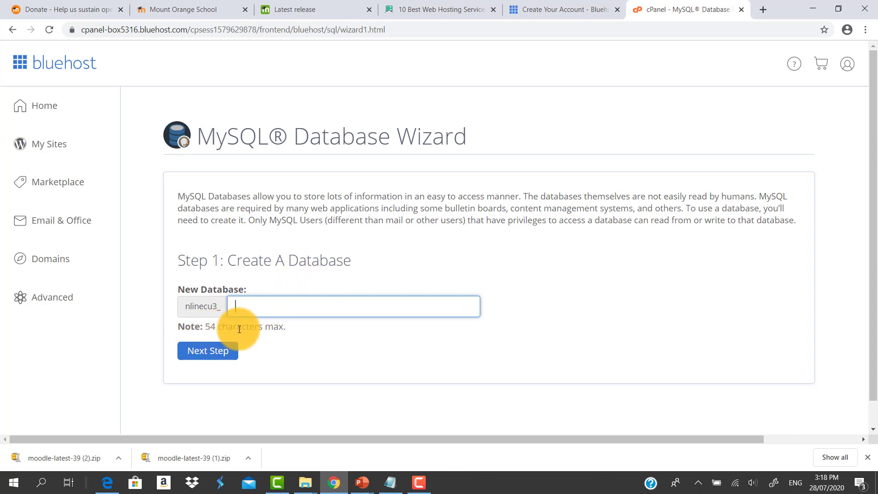
click(290, 308)
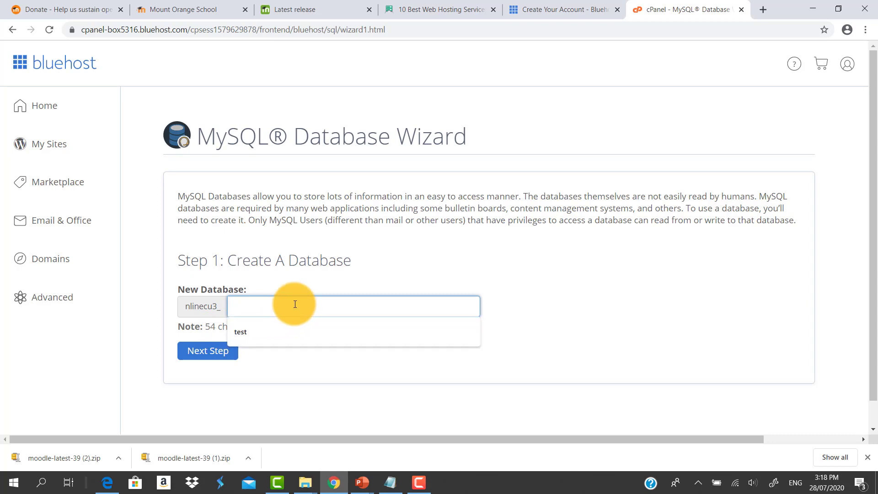
text(testing)
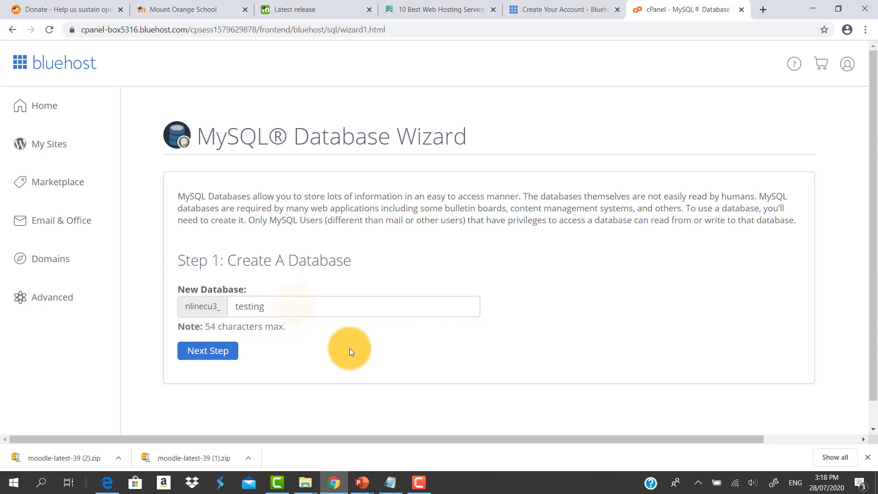
click(225, 351)
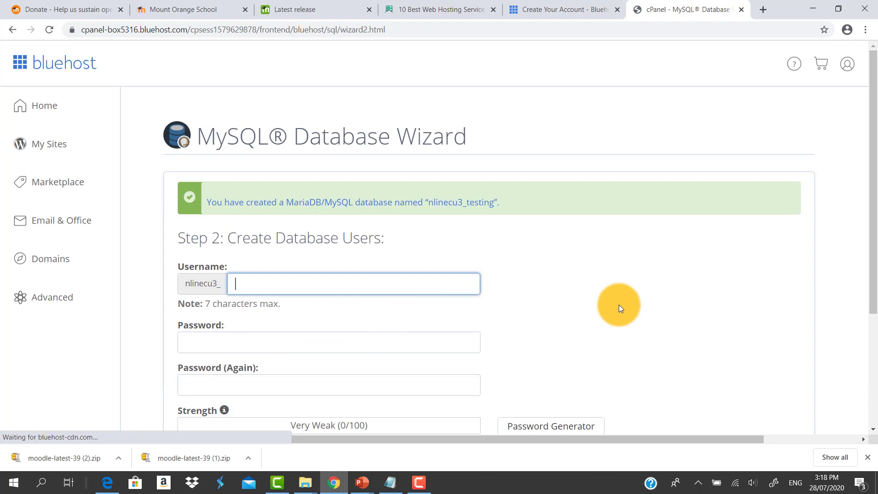
Enter myuser as the new database user's username
scroll(616, 309, down, 1)
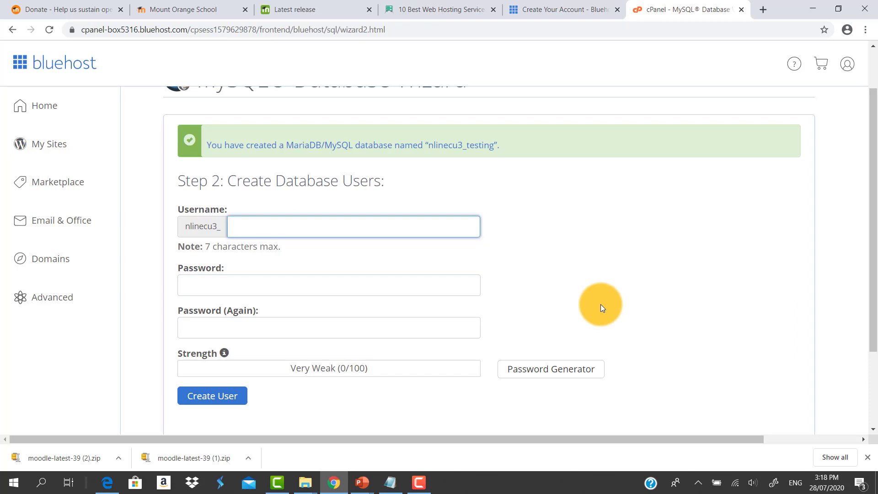
click(425, 225)
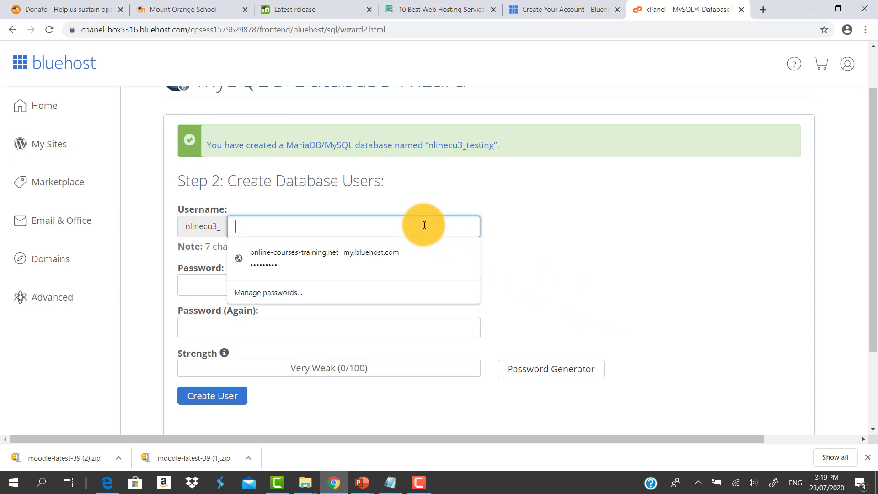
text(myuser)
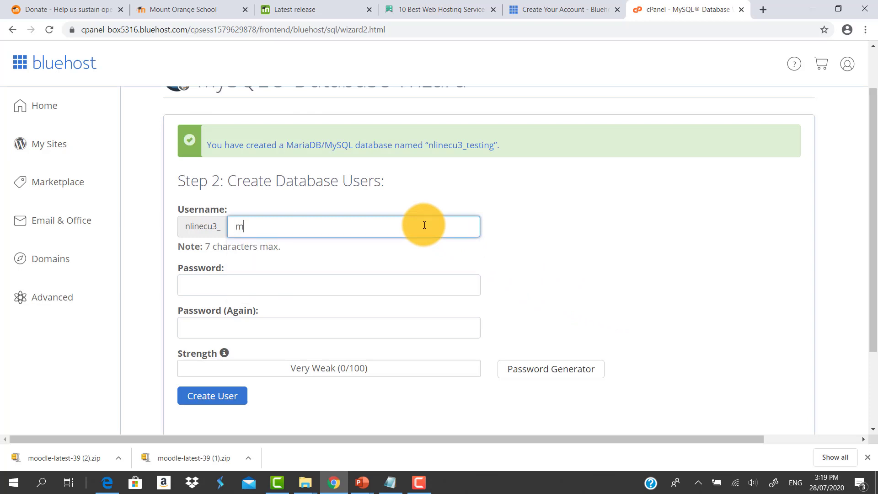
click(649, 193)
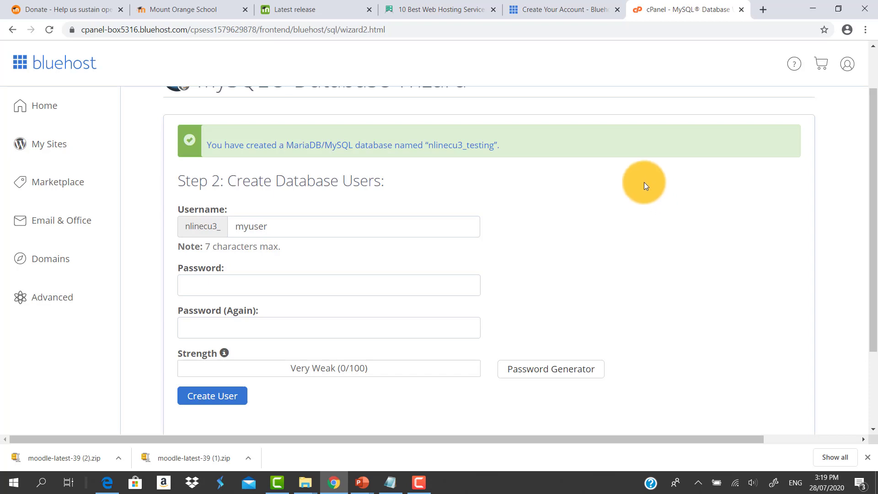
Generate a password with the Password Generator, copy it, and tick the box confirming it was copied
click(242, 282)
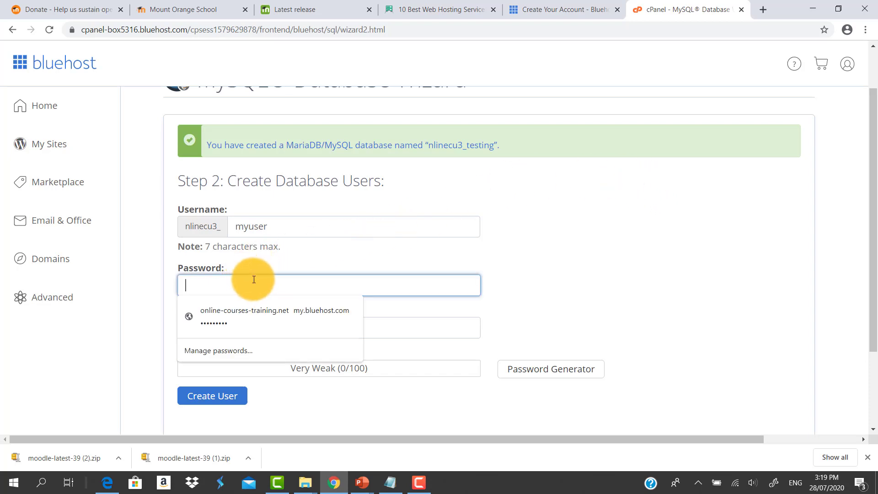
click(608, 253)
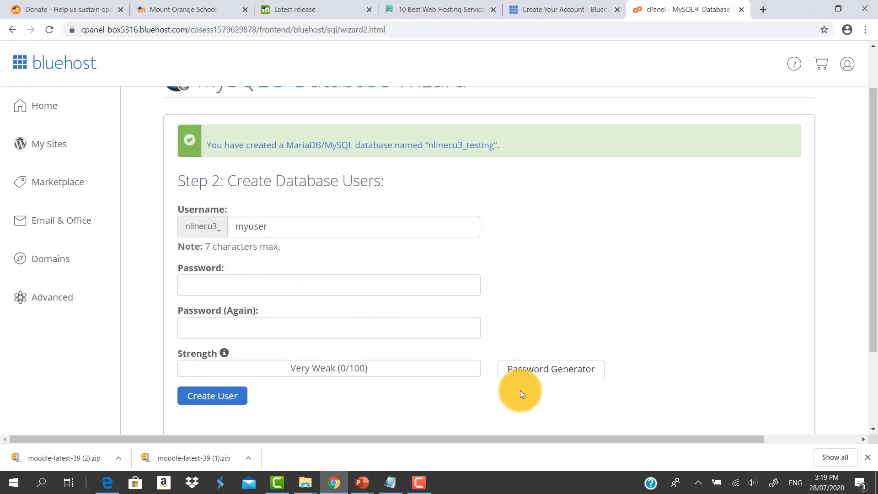
click(560, 375)
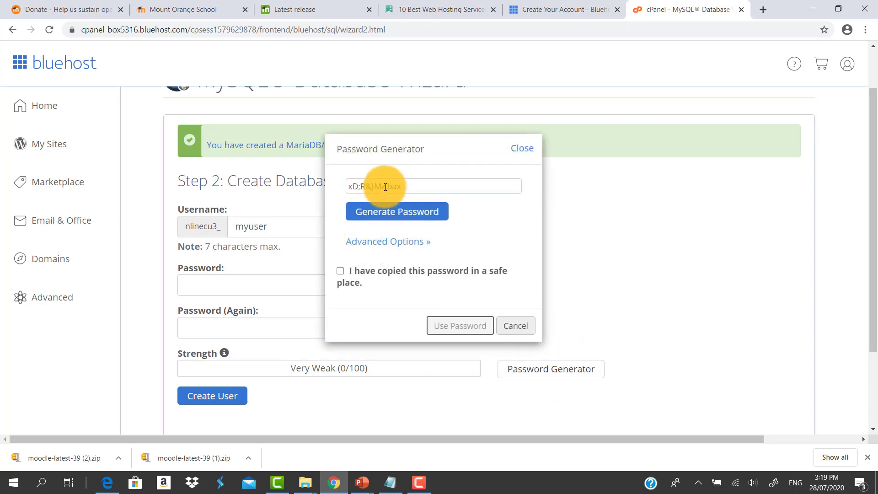
double_click(406, 184)
drag(406, 184, 350, 183)
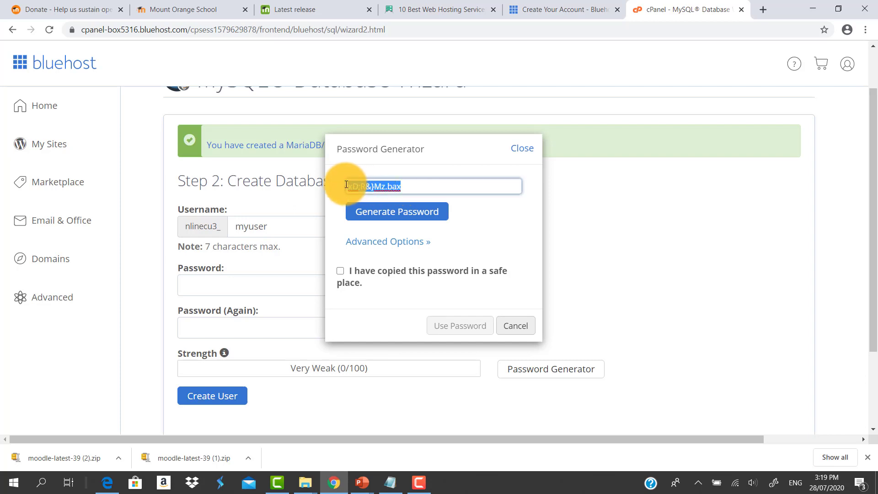
right_click(361, 182)
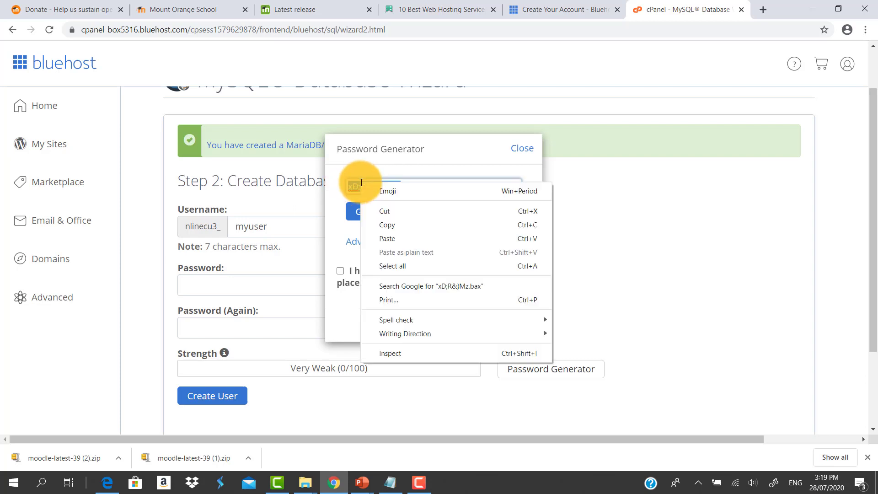
click(395, 225)
click(352, 273)
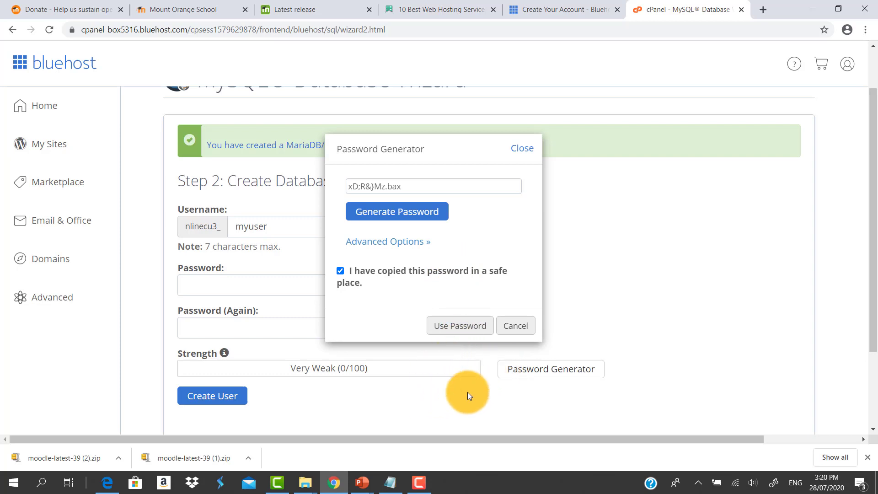
Switch to Notepad and paste the generated password after the 'Database password:' line
click(389, 475)
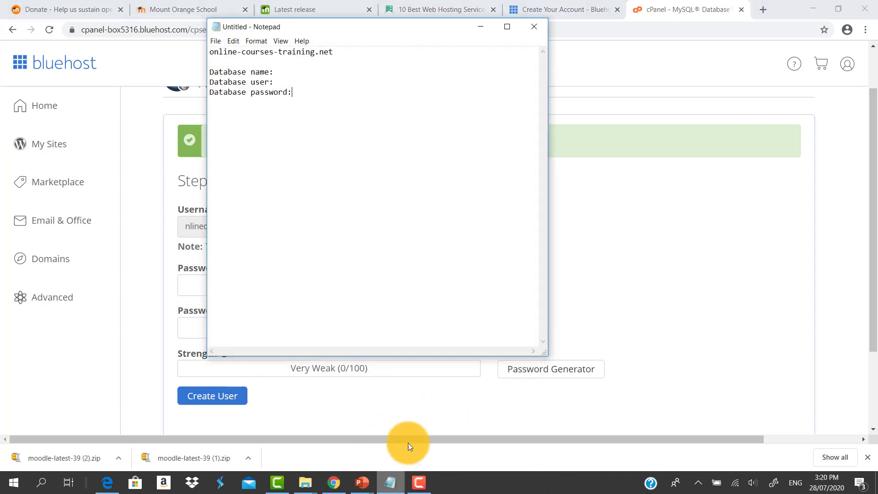
drag(363, 29, 585, 73)
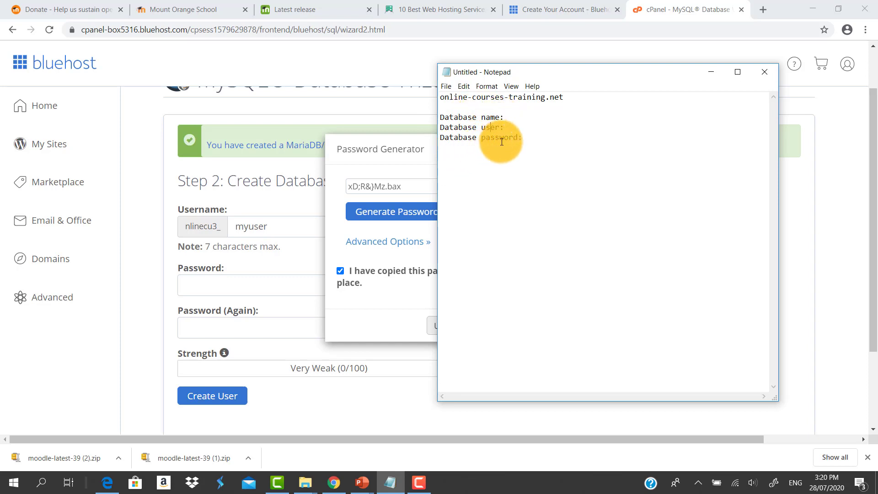
right_click(526, 135)
click(421, 179)
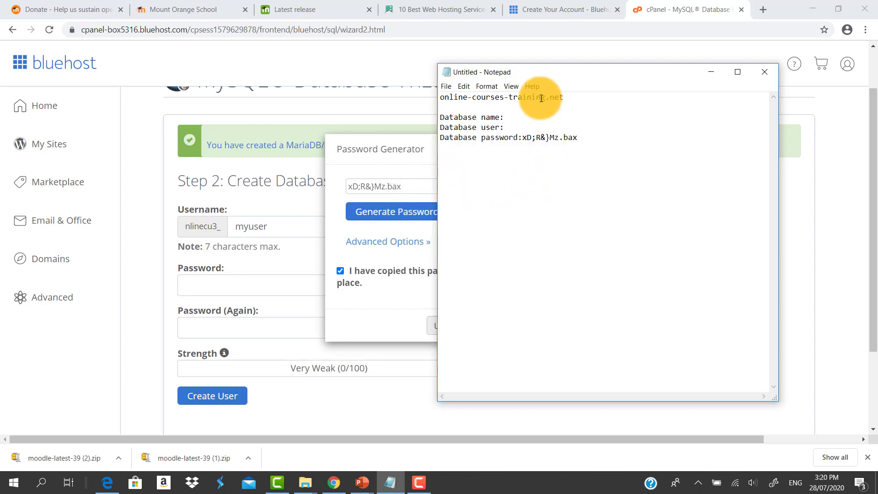
drag(527, 70, 604, 81)
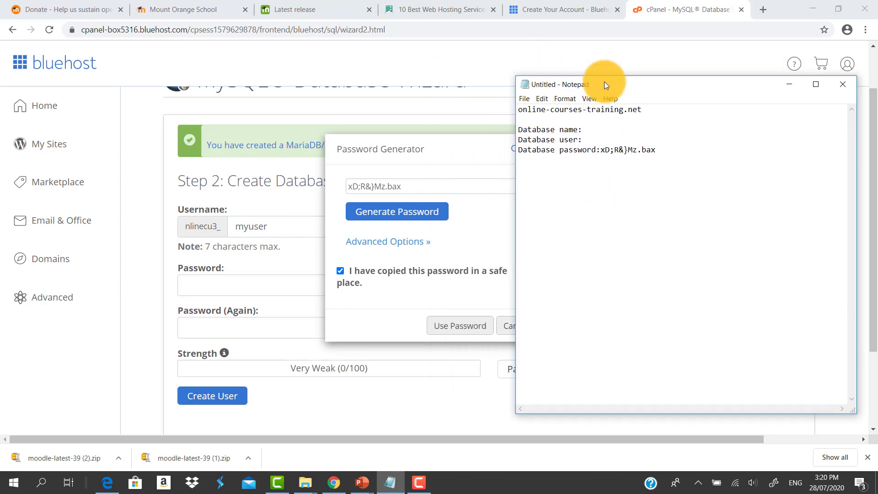
Apply the generated password to the user's password fields and create the user
click(457, 206)
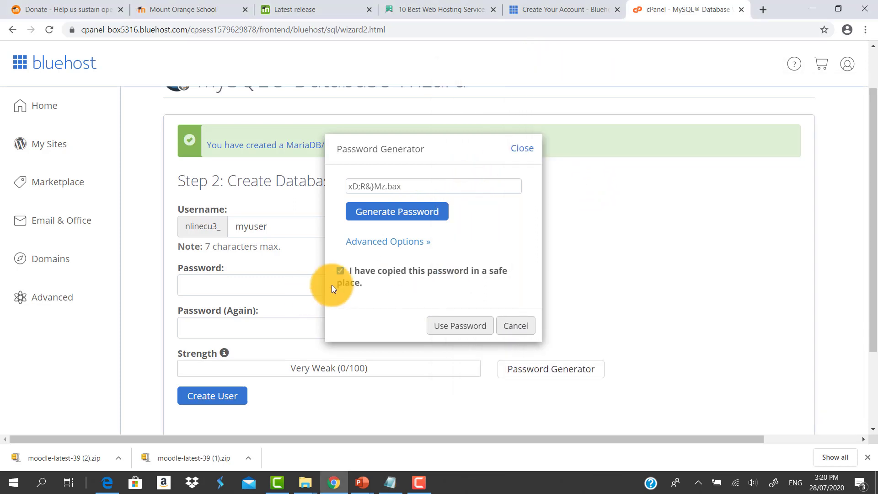
click(461, 321)
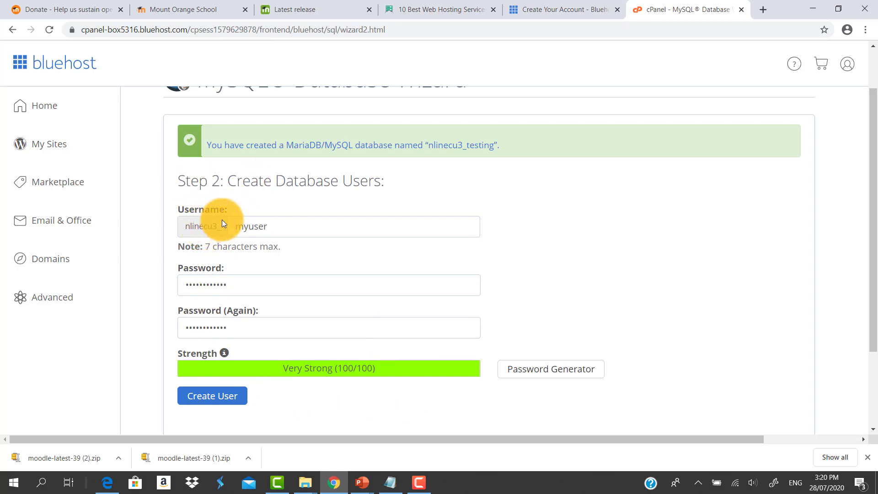
click(222, 401)
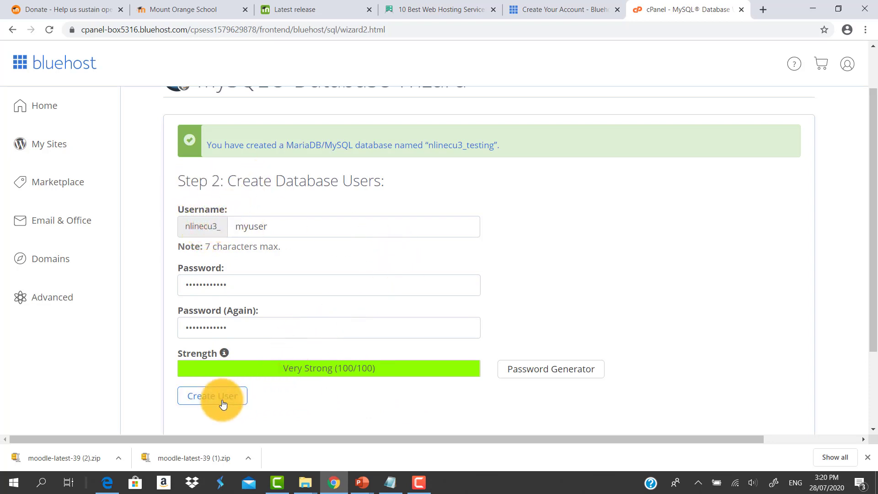
click(223, 401)
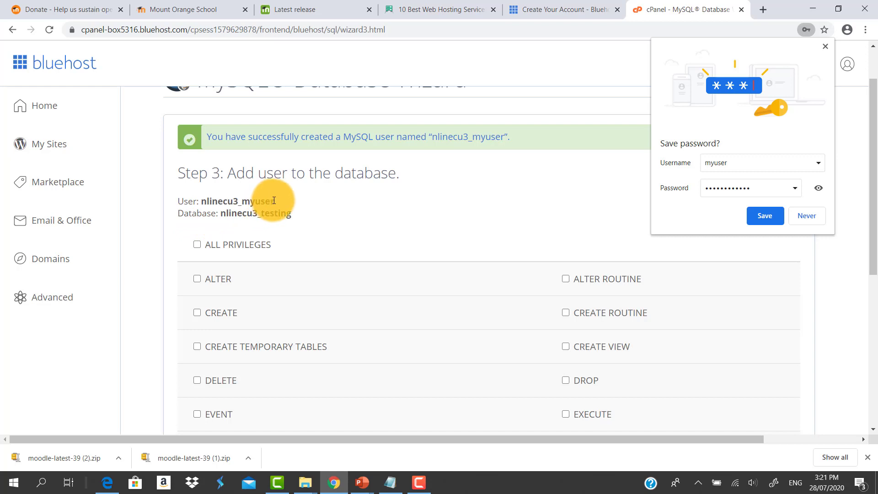
Copy the full user name nlinecu3_myuser and paste it after 'Database user:' in Notepad
drag(275, 201, 203, 200)
right_click(216, 198)
click(248, 210)
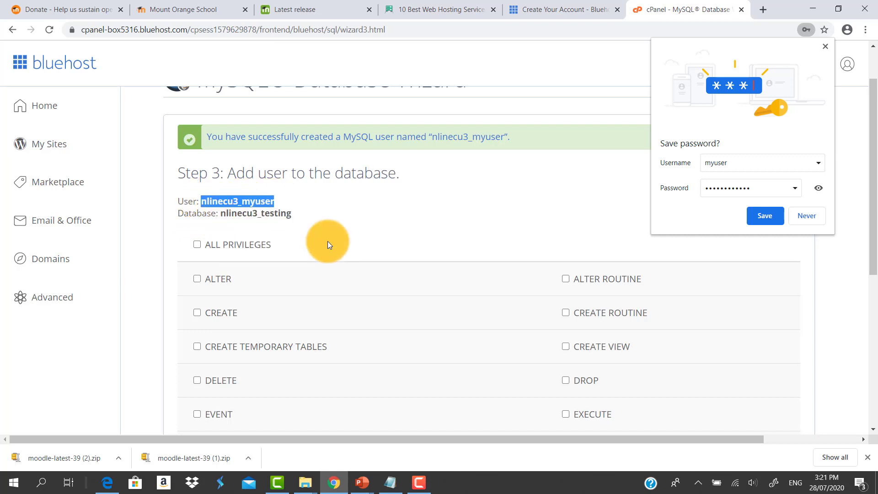
click(390, 483)
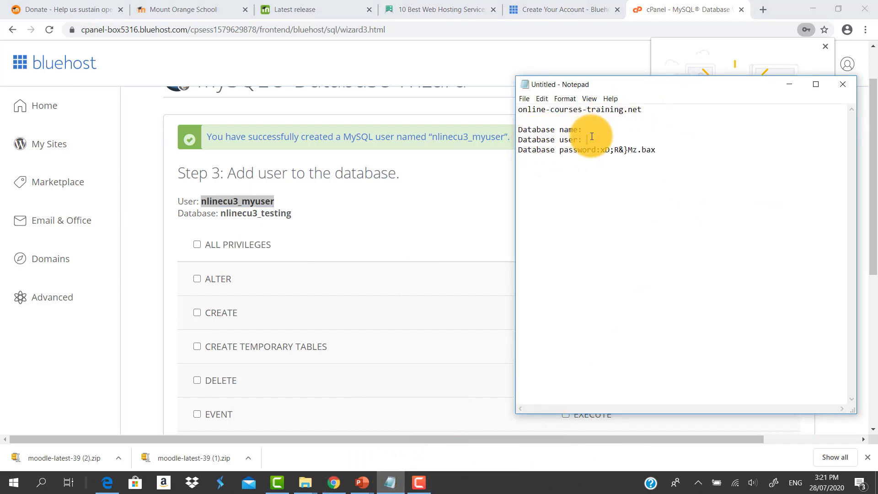
key(ctrl+v)
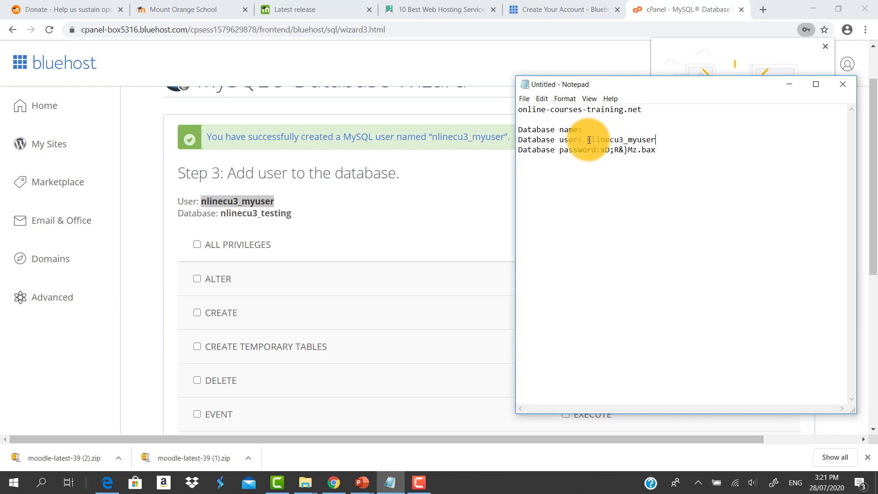
Copy the database name nlinecu3_testing and paste it after 'Database name:' in Notepad
click(240, 221)
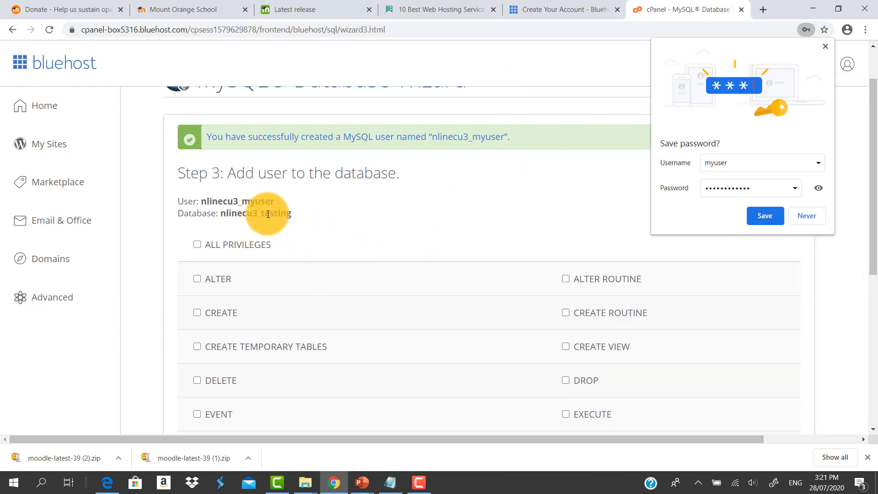
drag(302, 213, 221, 213)
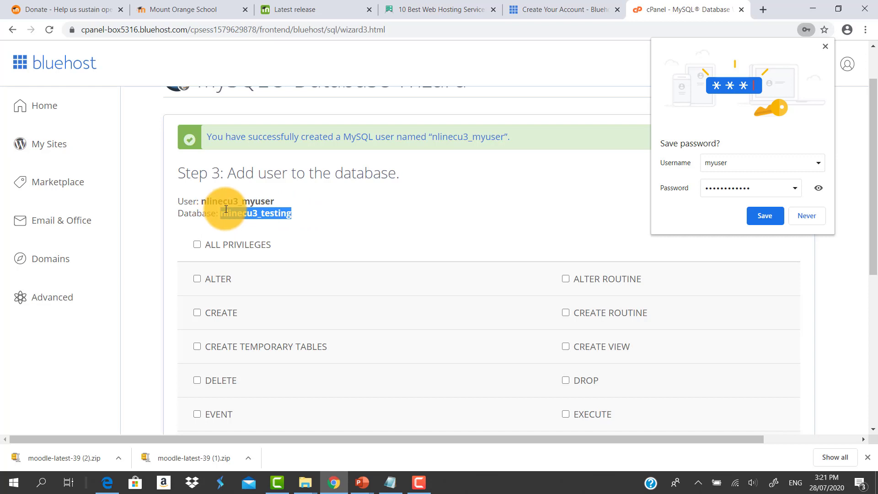
right_click(232, 212)
click(251, 219)
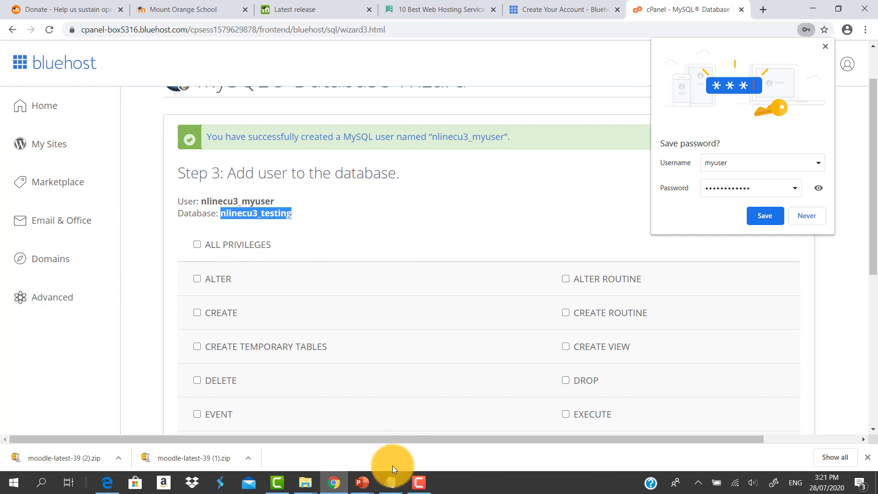
click(391, 478)
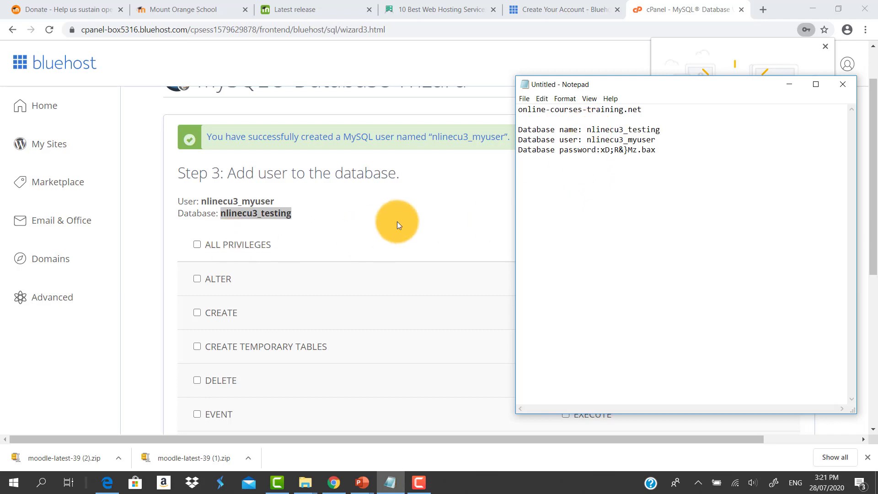
click(410, 215)
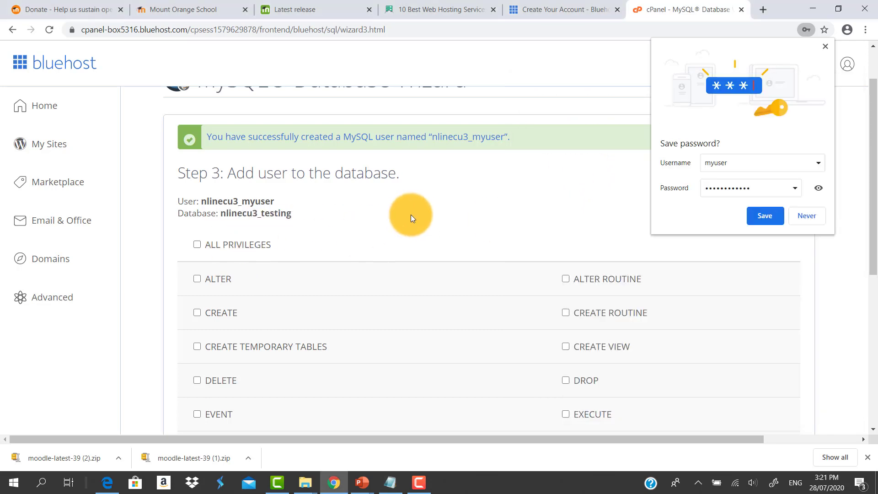
Dismiss the browser's save-password prompt and grant the user ALL PRIVILEGES on the database
click(807, 219)
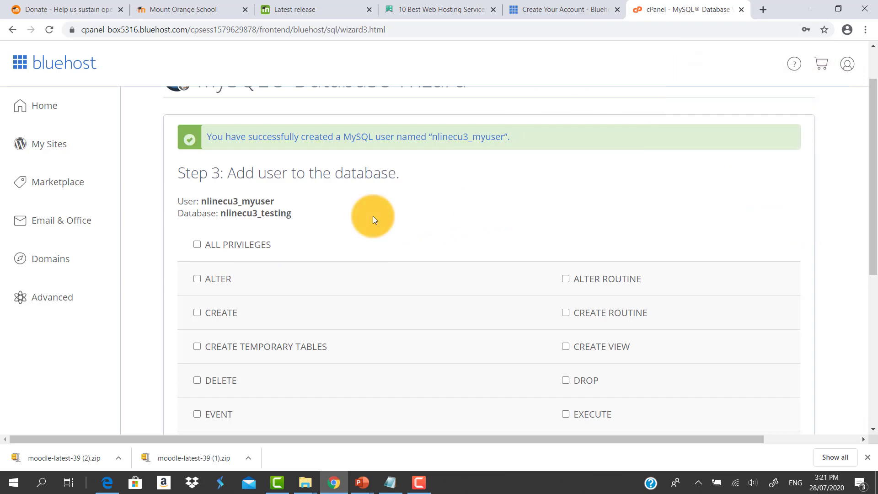
scroll(372, 216, down, 1)
scroll(372, 217, up, 1)
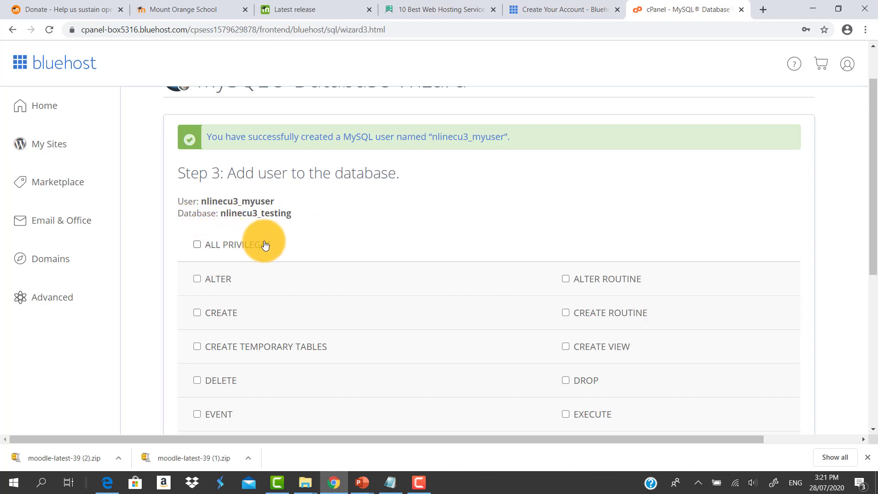
click(190, 242)
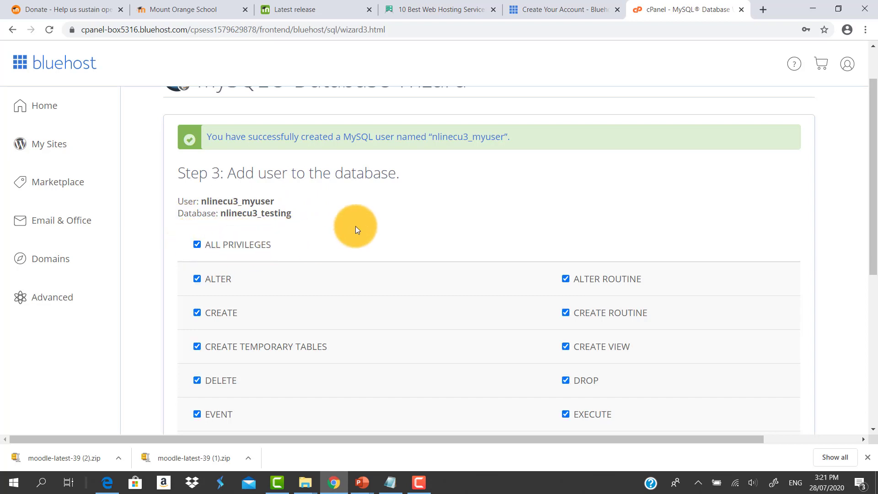
scroll(526, 254, down, 6)
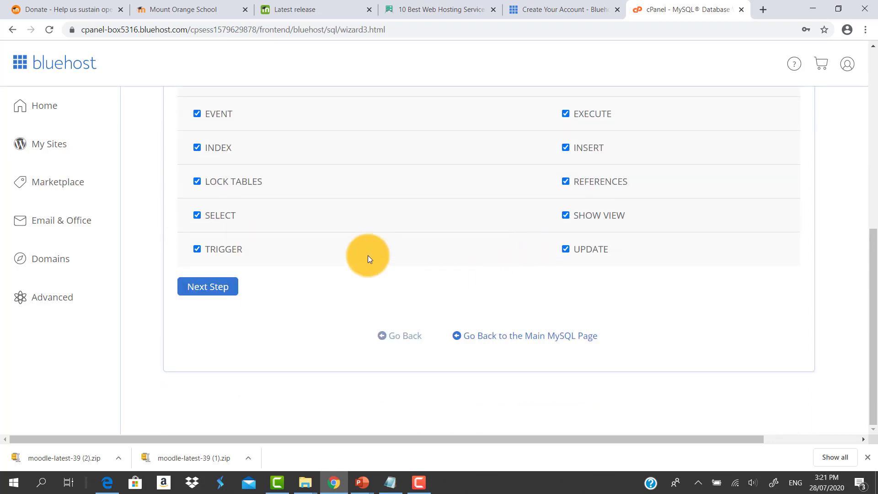
click(202, 289)
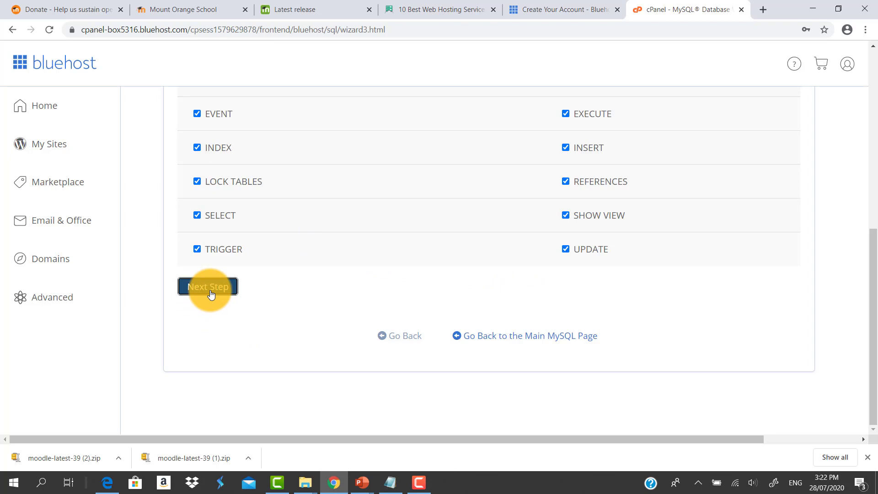
Complete the MySQL database wizard and open the public_html folder in the File Manager
click(212, 291)
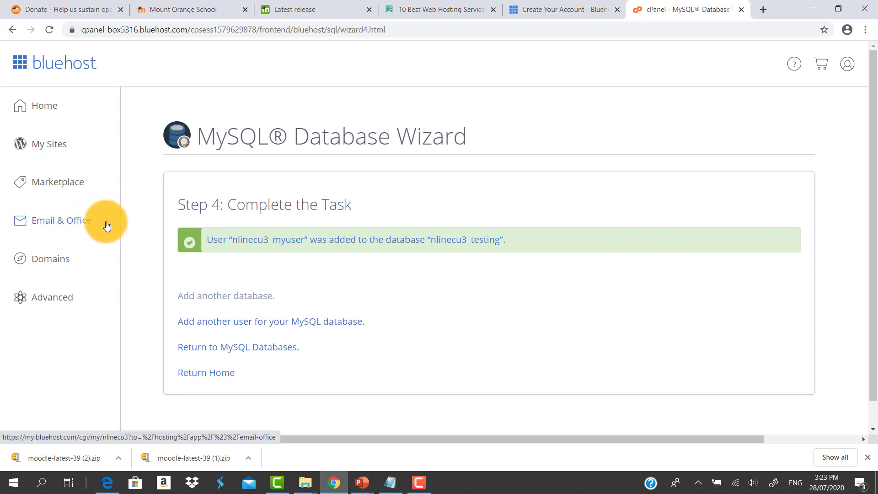
click(52, 304)
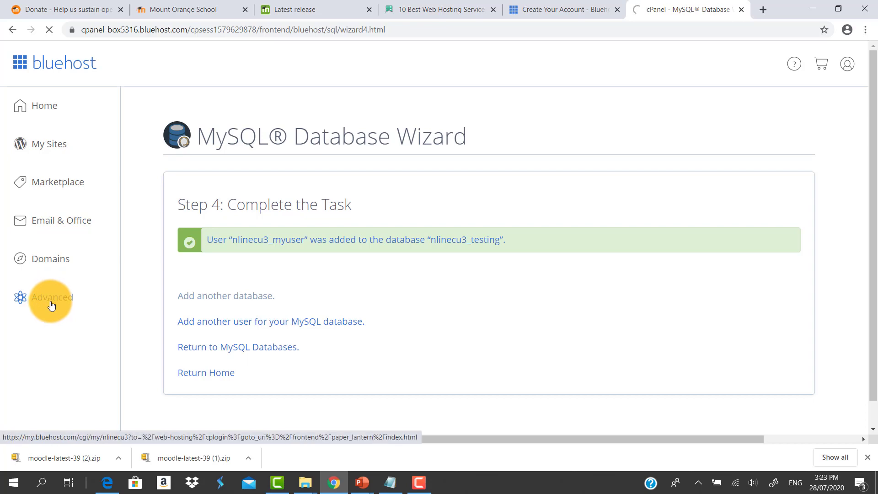
click(247, 130)
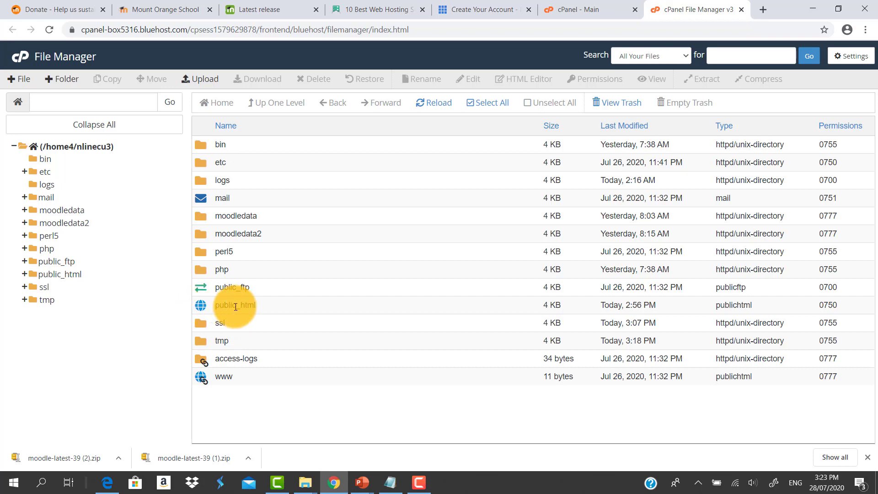
double_click(204, 304)
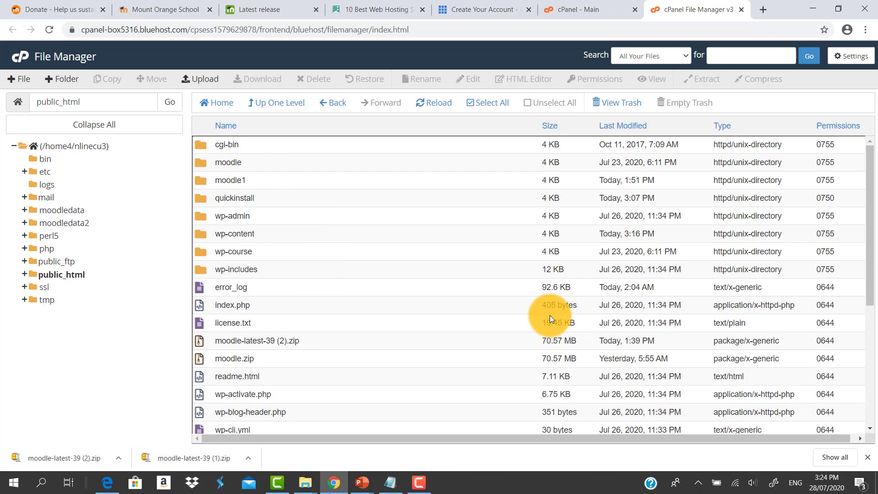
Open online-courses-training.net/moodle in a new tab to start the Moodle installer, dismissing the translate prompt
click(762, 9)
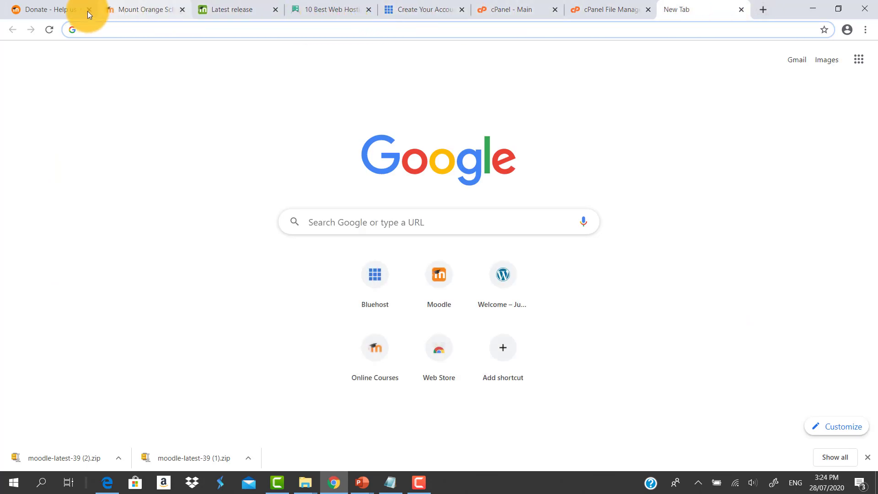
right_click(90, 33)
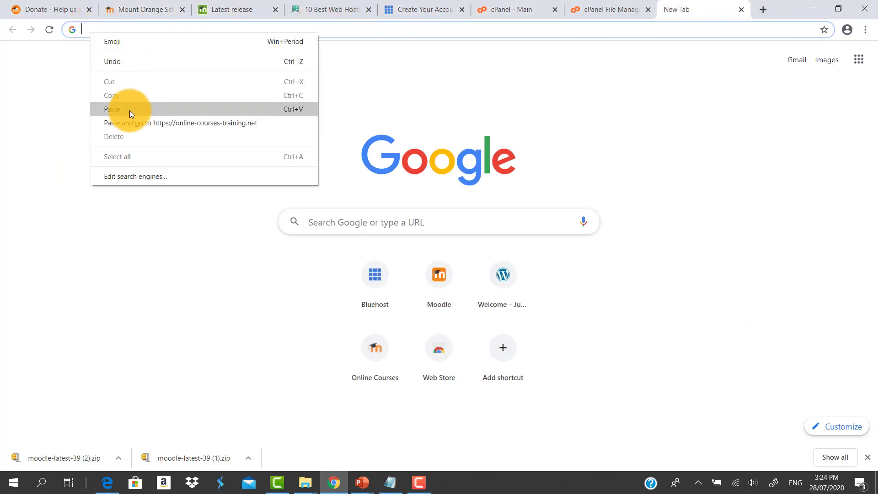
click(130, 111)
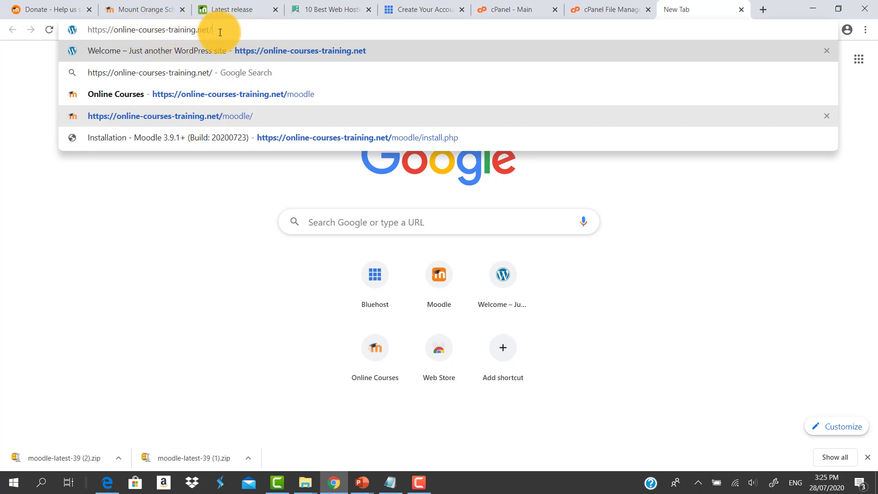
text(mo)
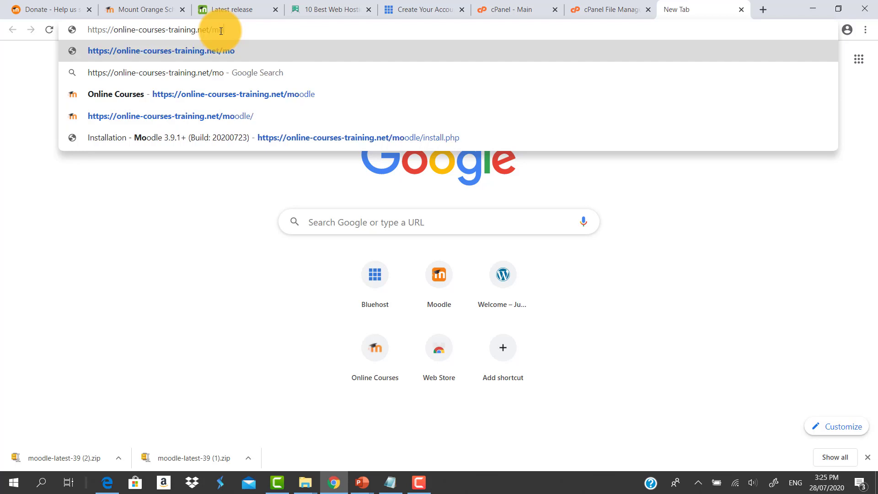
text(odle)
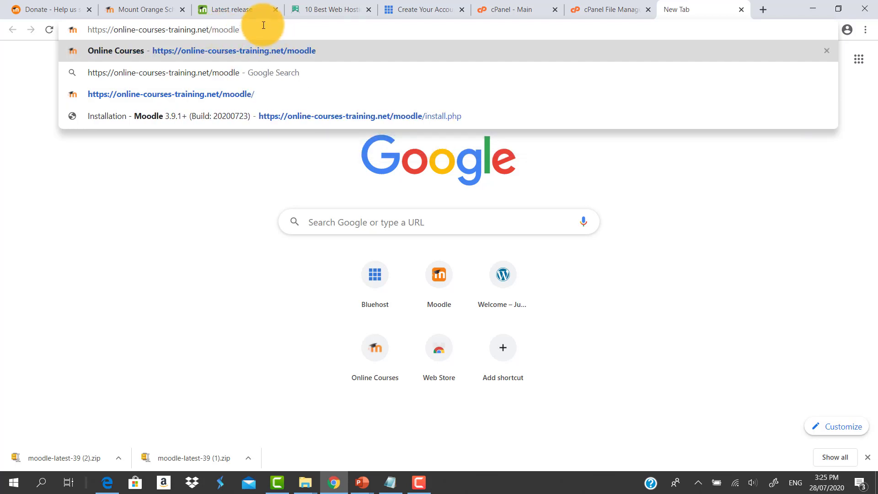
key(Return)
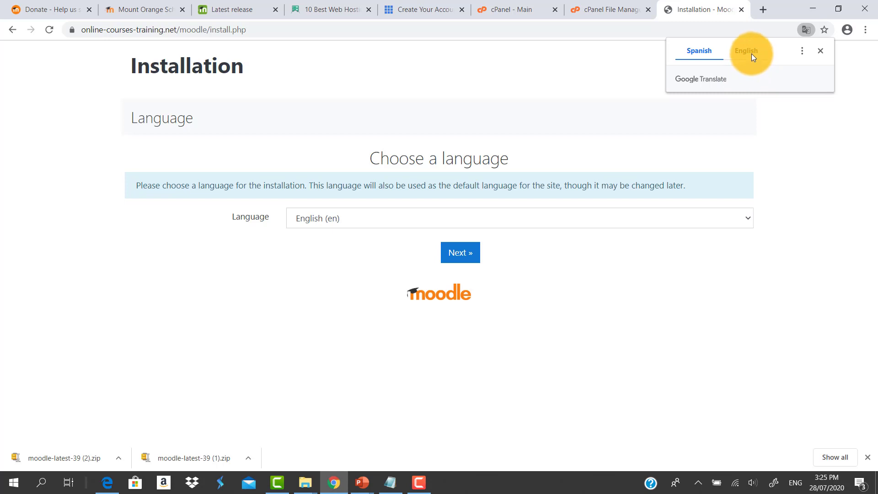
click(821, 51)
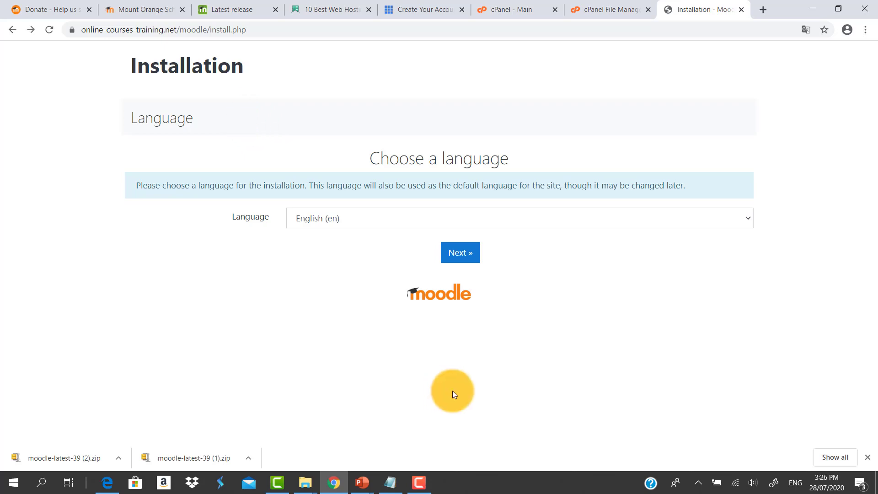
Keep English (en) as the installation language and continue to the next installer page
click(812, 9)
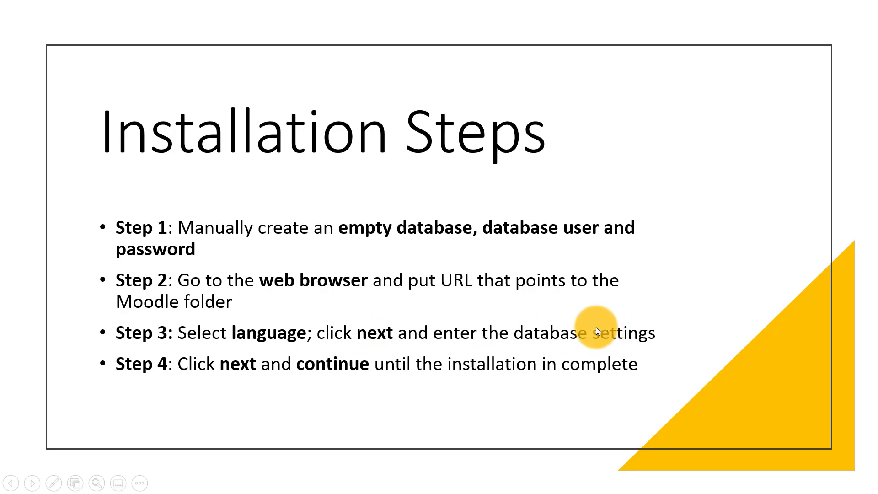
key(super)
click(335, 481)
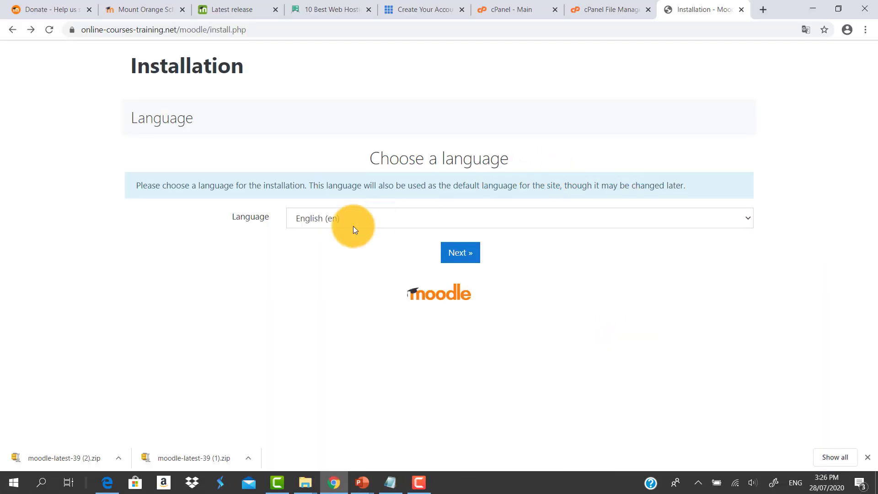
click(460, 252)
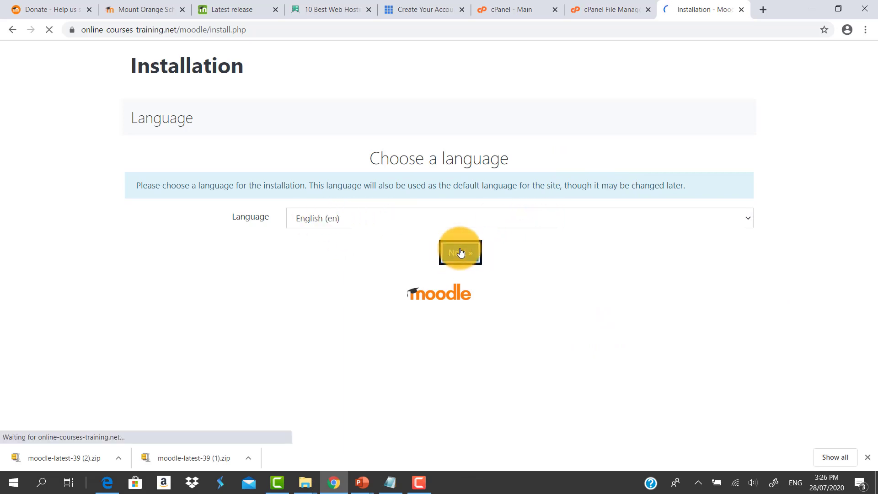
Set the data directory to /home4/nlinecu3/testmoodledata and continue
scroll(476, 153, down, 4)
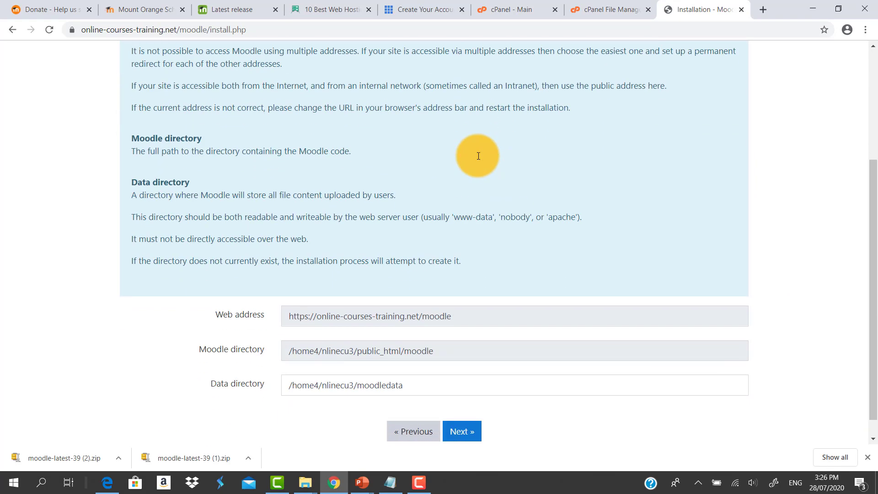
scroll(478, 156, down, 1)
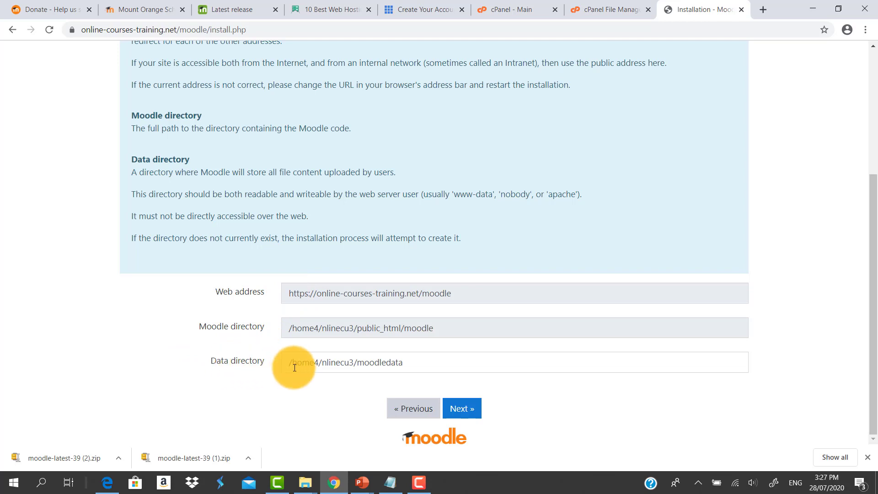
click(406, 362)
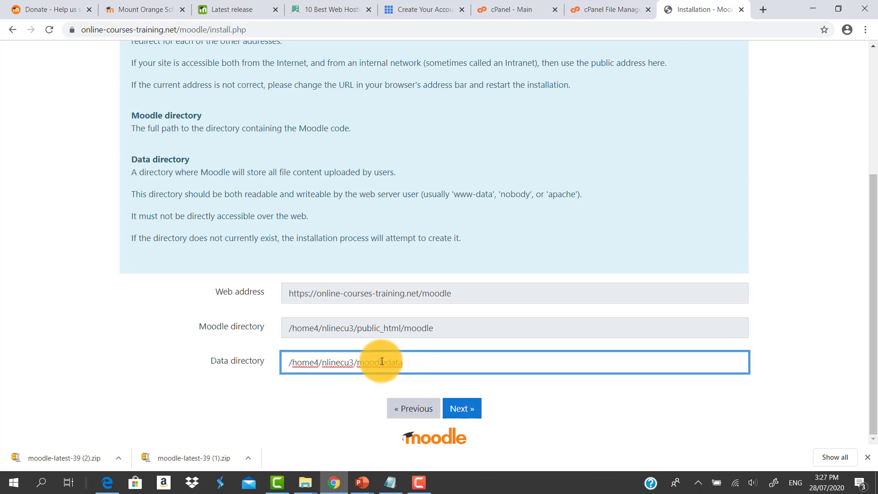
click(356, 362)
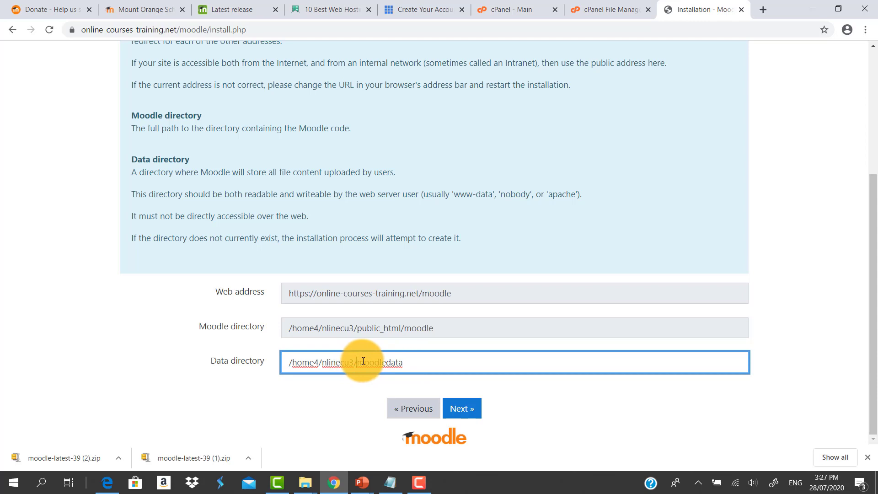
text(test)
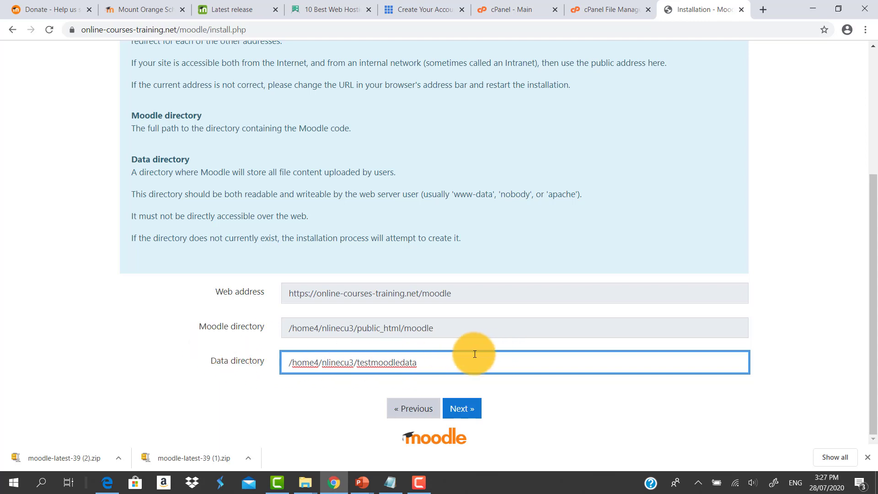
click(452, 356)
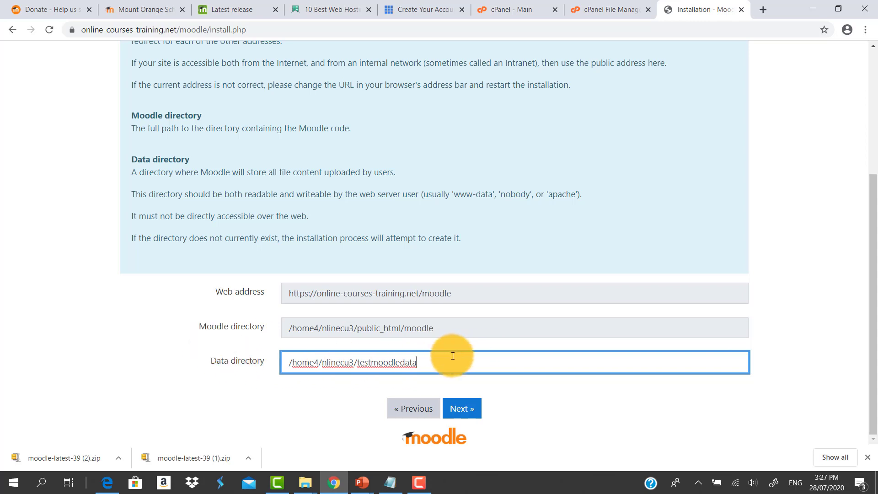
click(459, 411)
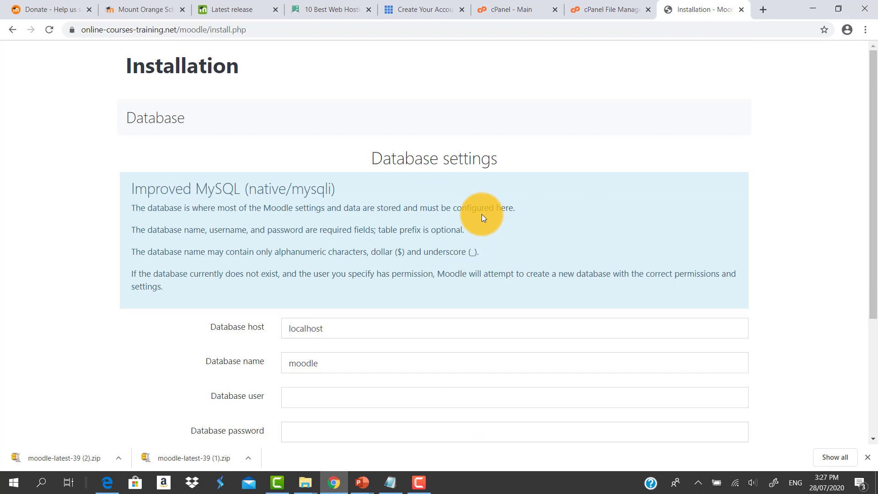
Copy the database name nlinecu3_testing from Notepad into the installer's Database name field
scroll(483, 218, down, 1)
scroll(482, 217, up, 1)
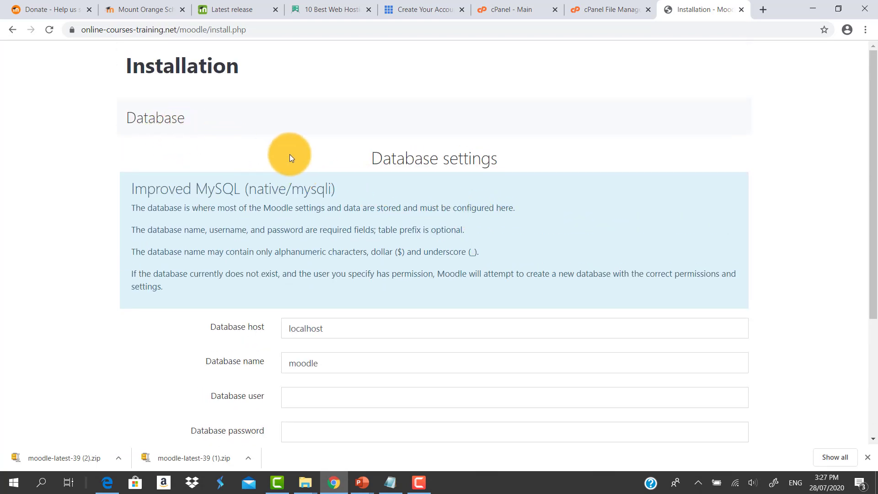
scroll(336, 159, down, 1)
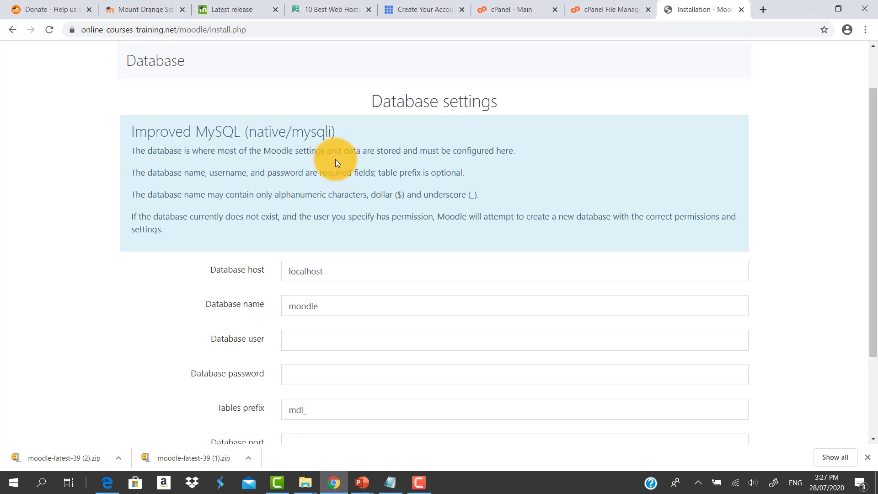
scroll(335, 163, down, 2)
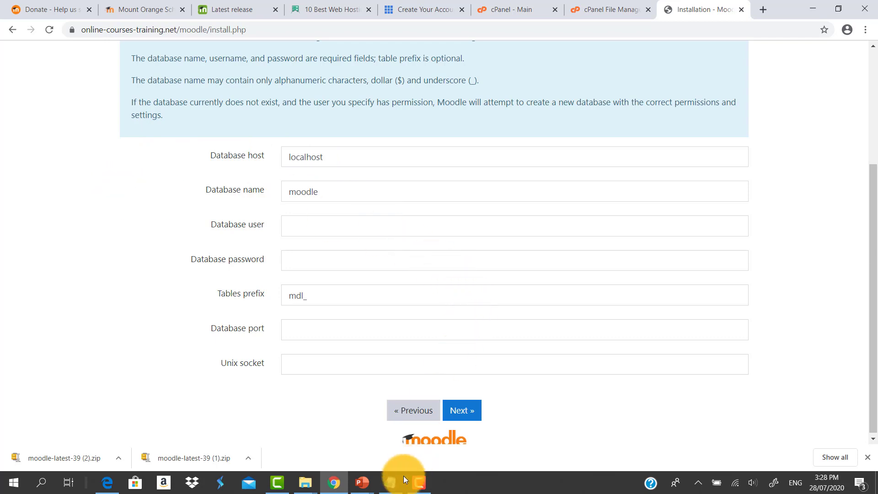
click(390, 481)
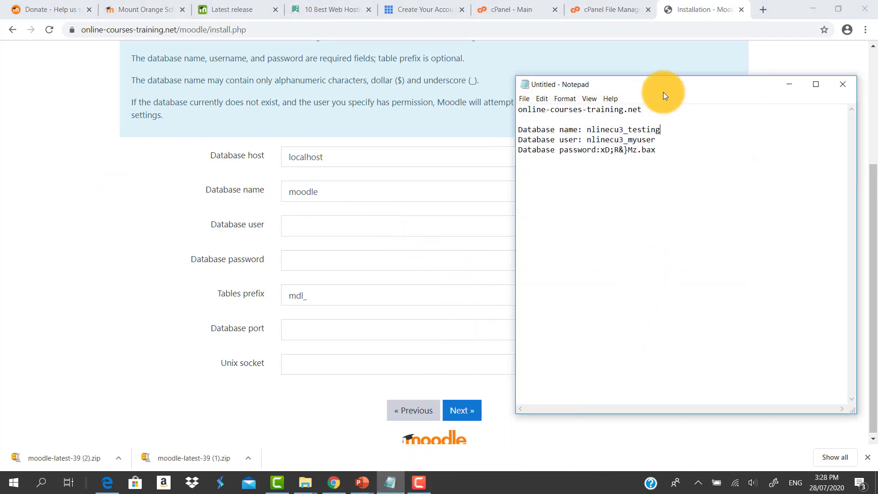
drag(633, 89, 662, 62)
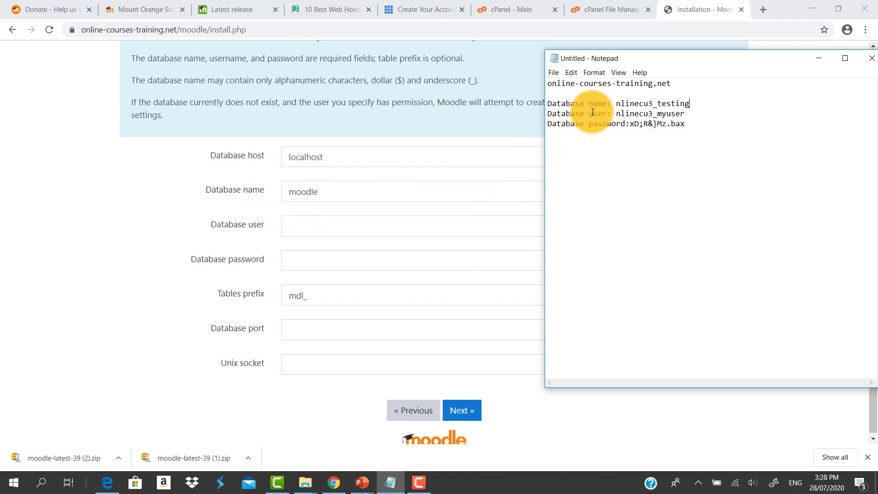
double_click(691, 103)
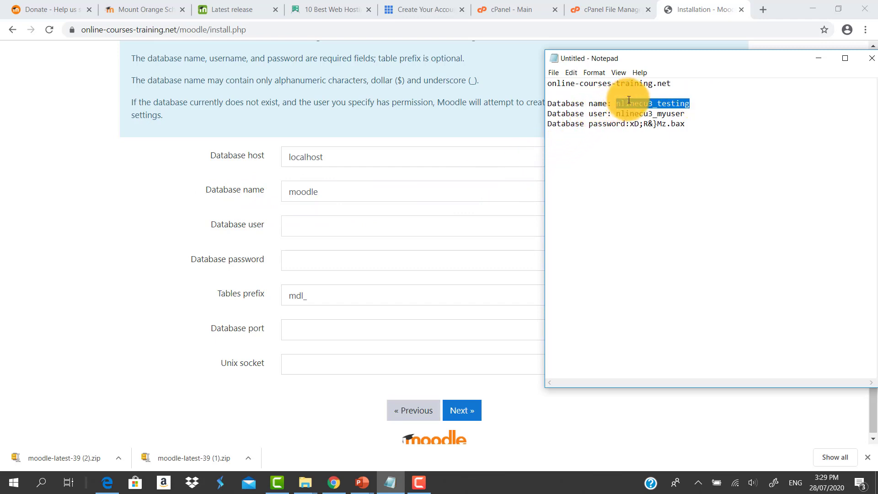
right_click(629, 100)
click(532, 133)
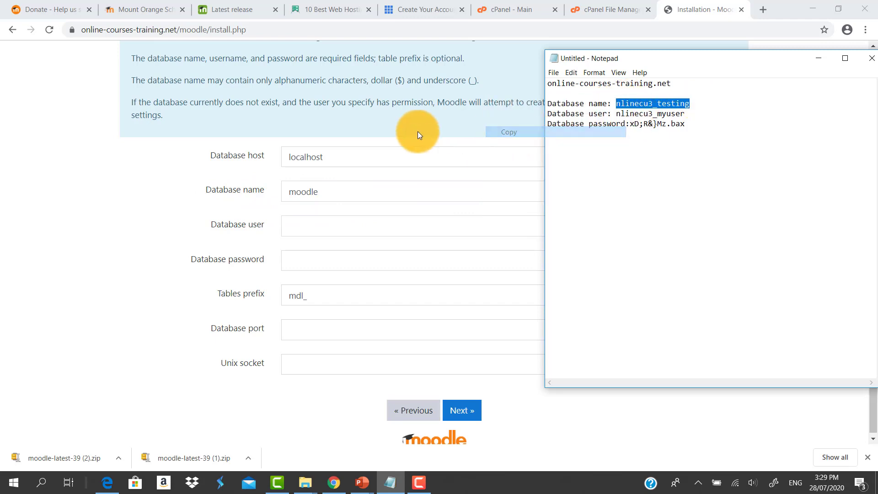
double_click(312, 189)
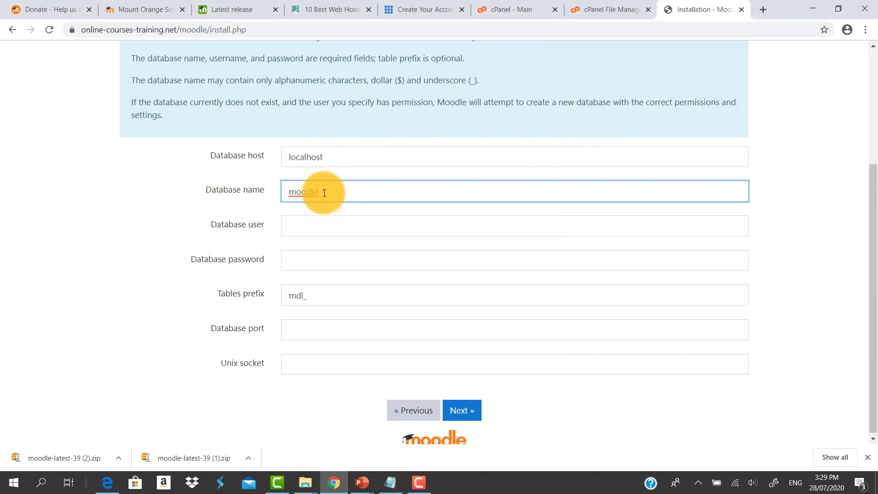
key(ctrl+v)
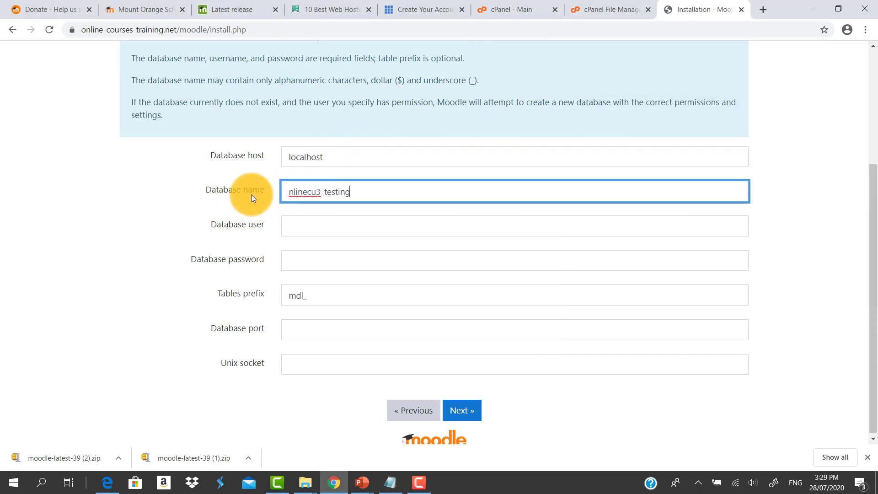
Copy the user name nlinecu3_myuser from Notepad into the Database user field
click(293, 227)
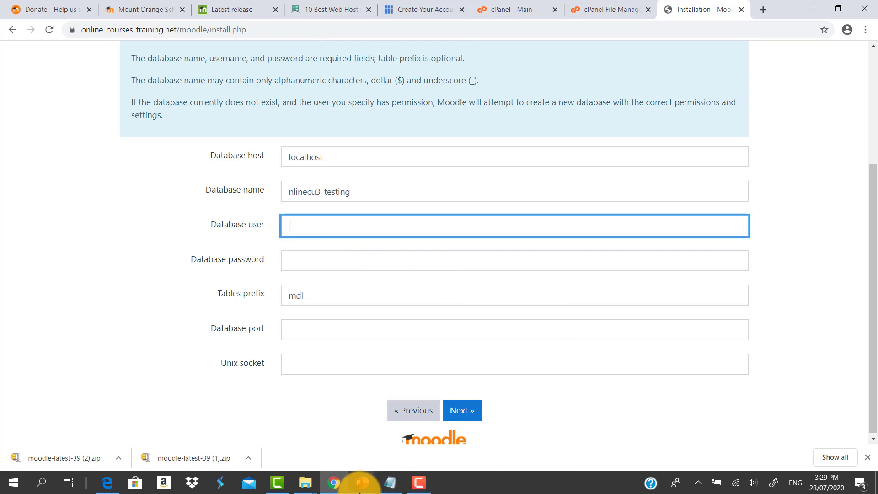
click(389, 482)
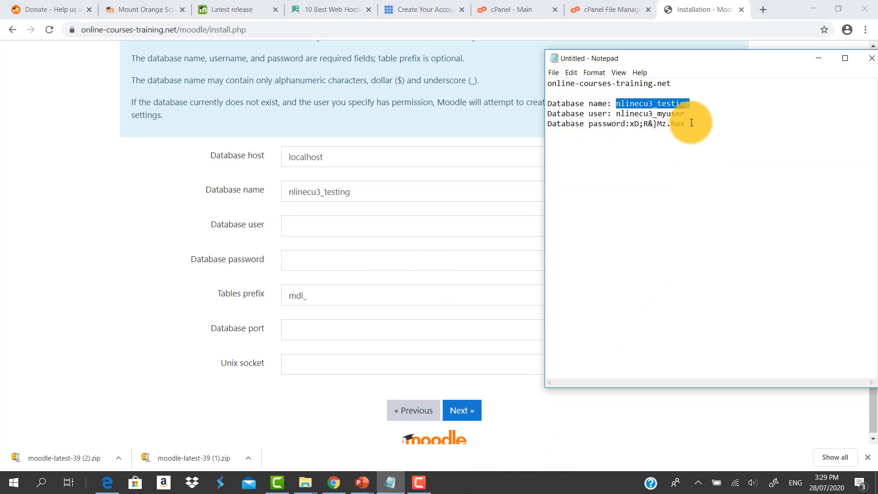
drag(686, 114, 615, 112)
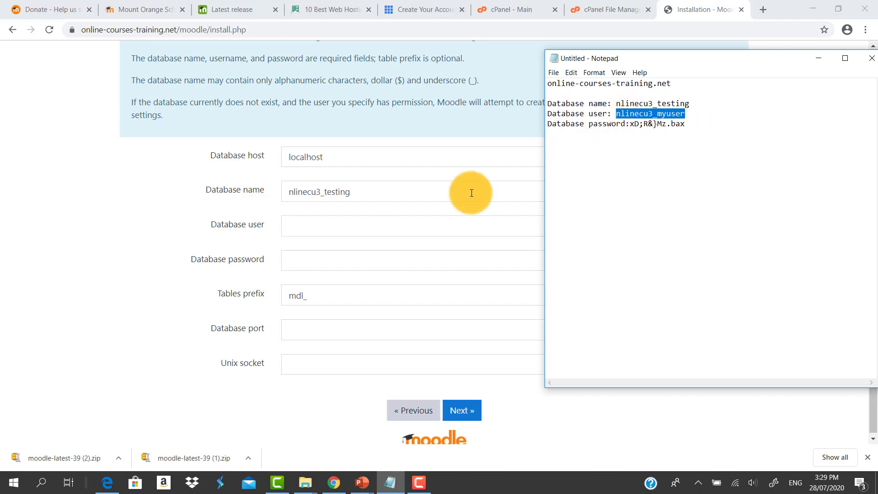
click(316, 226)
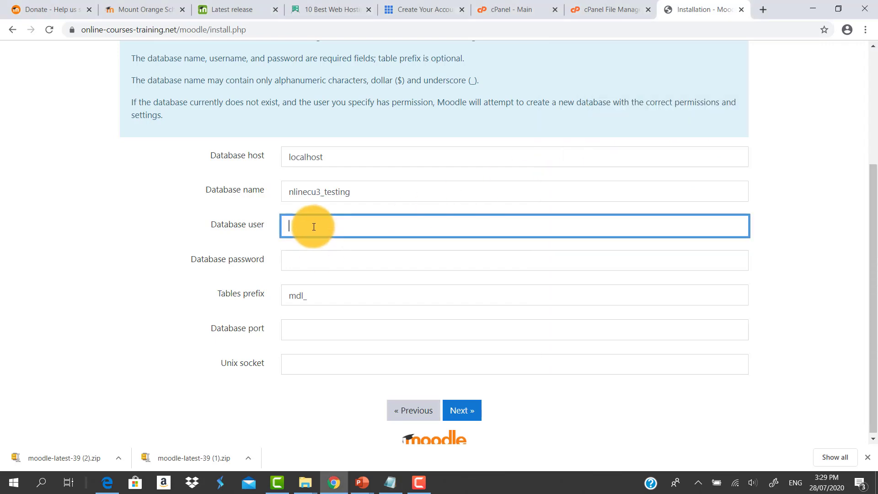
key(ctrl+v)
Copy the database password from Notepad into the Database password field and continue to the next installer page
click(311, 262)
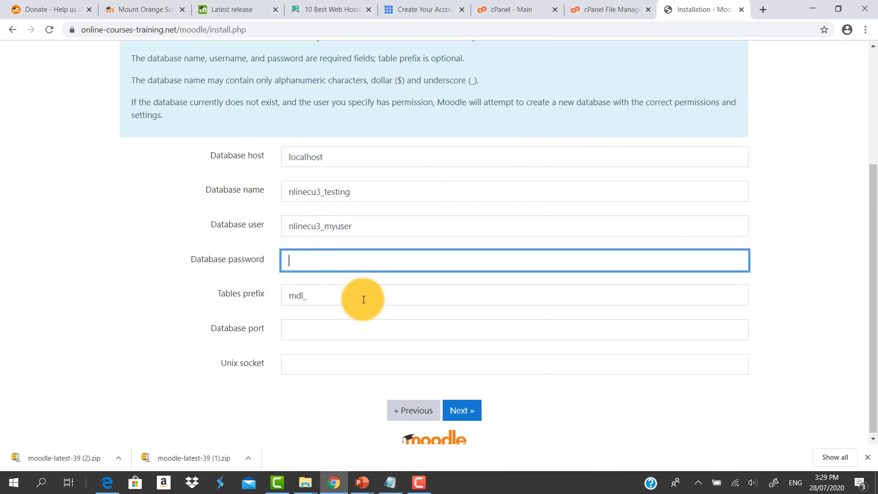
click(390, 483)
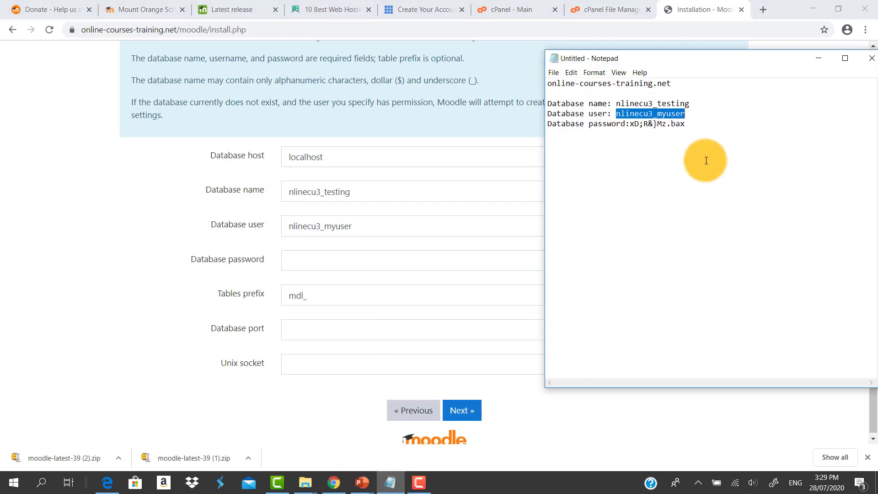
drag(686, 127, 629, 128)
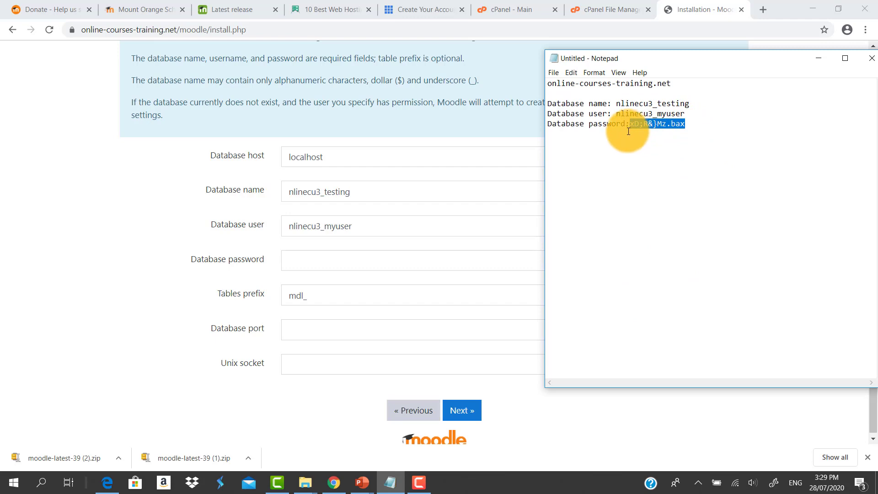
click(300, 262)
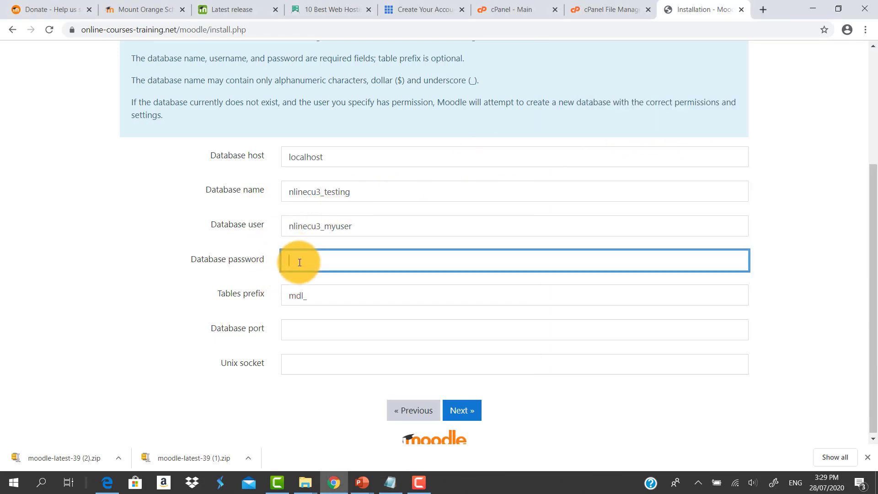
key(ctrl+v)
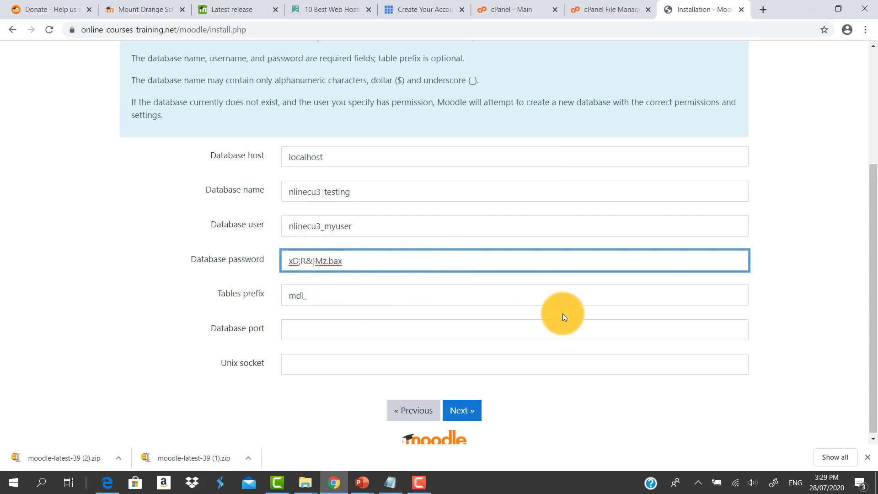
scroll(563, 314, down, 1)
click(630, 426)
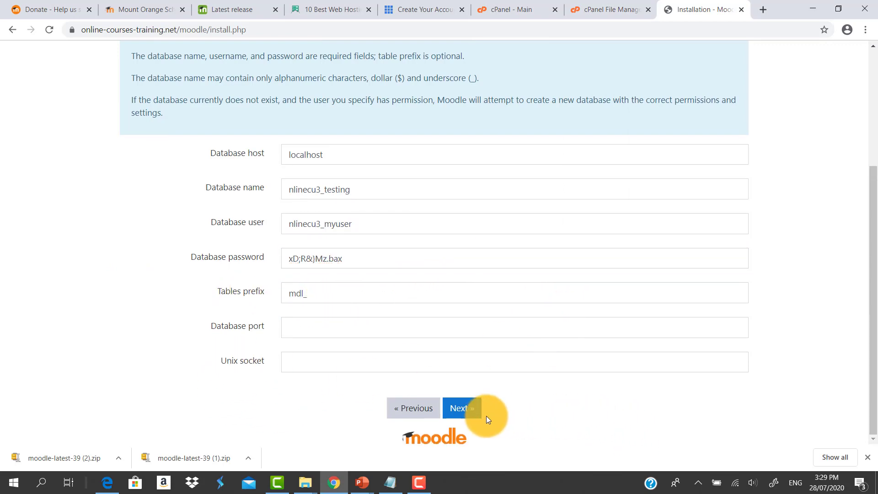
click(459, 412)
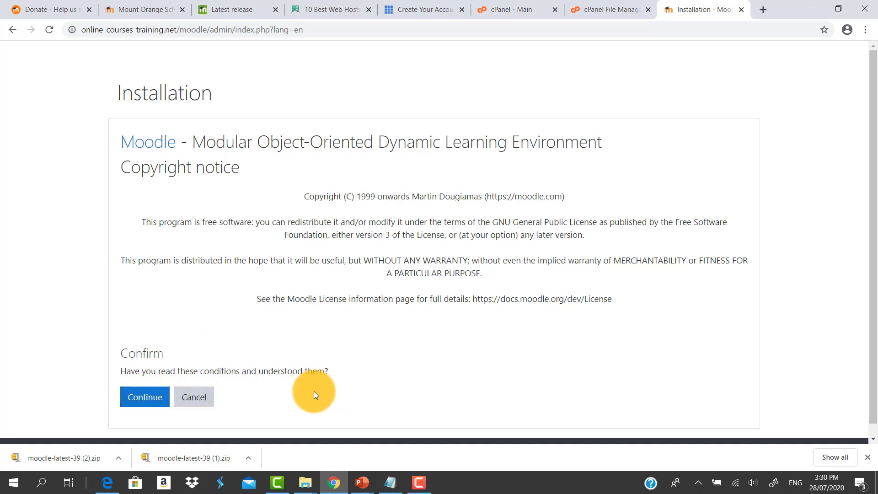
Confirm the copyright notice and review the server checks report
click(142, 403)
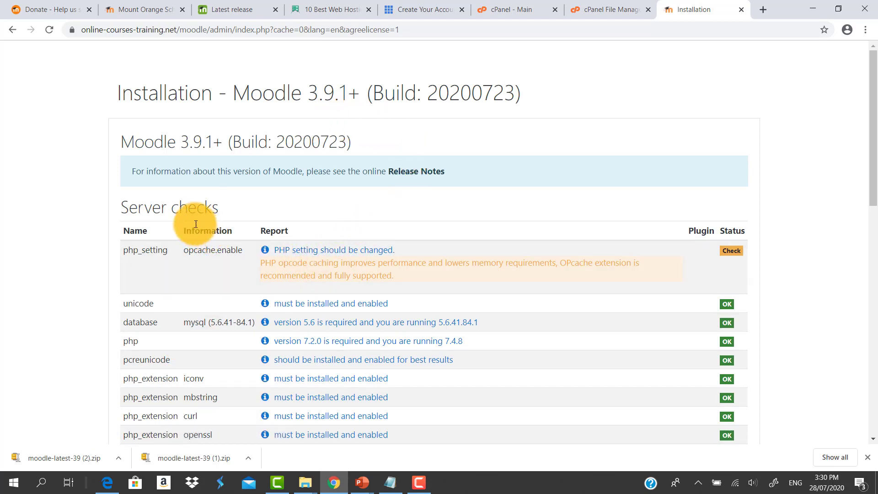
scroll(223, 265, down, 1)
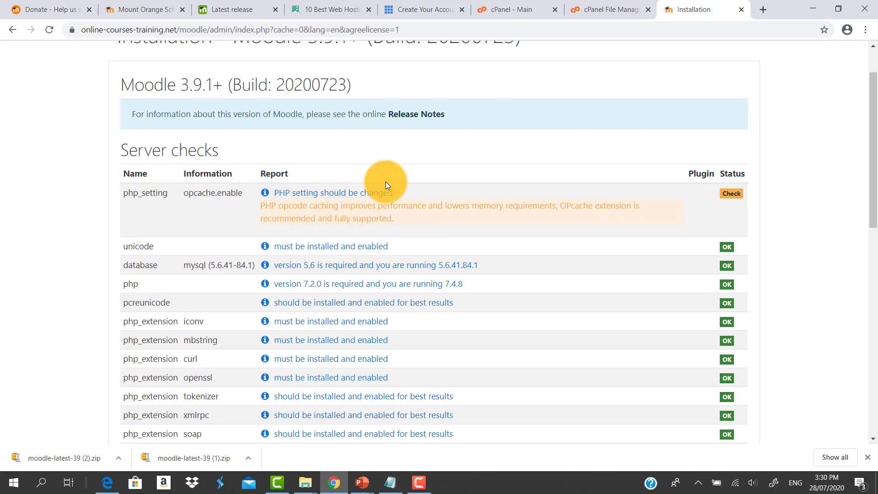
scroll(385, 183, down, 10)
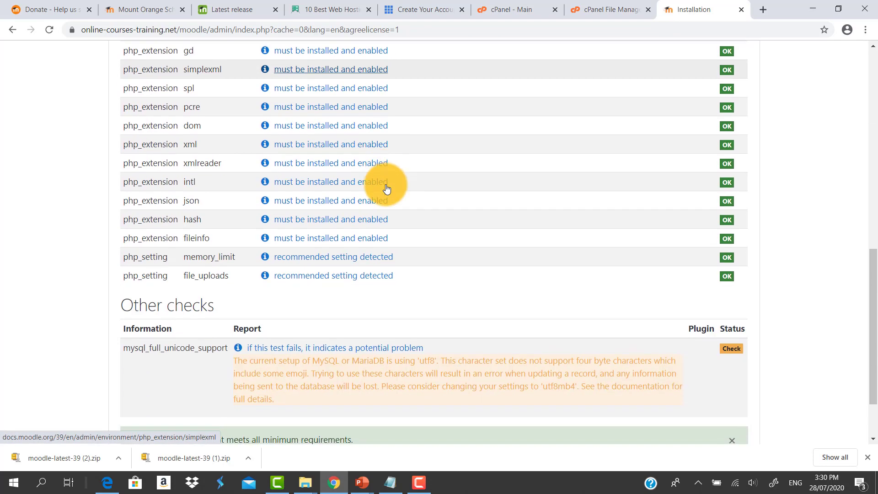
scroll(387, 188, down, 2)
scroll(387, 189, up, 5)
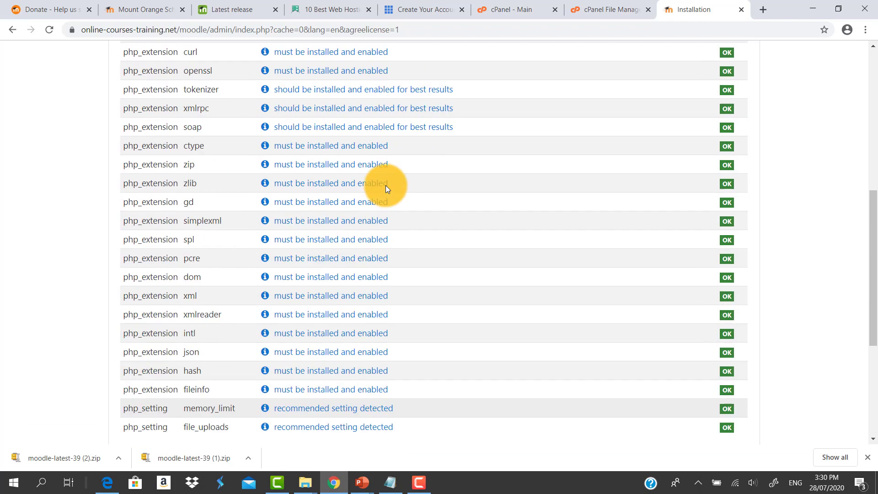
scroll(385, 185, up, 8)
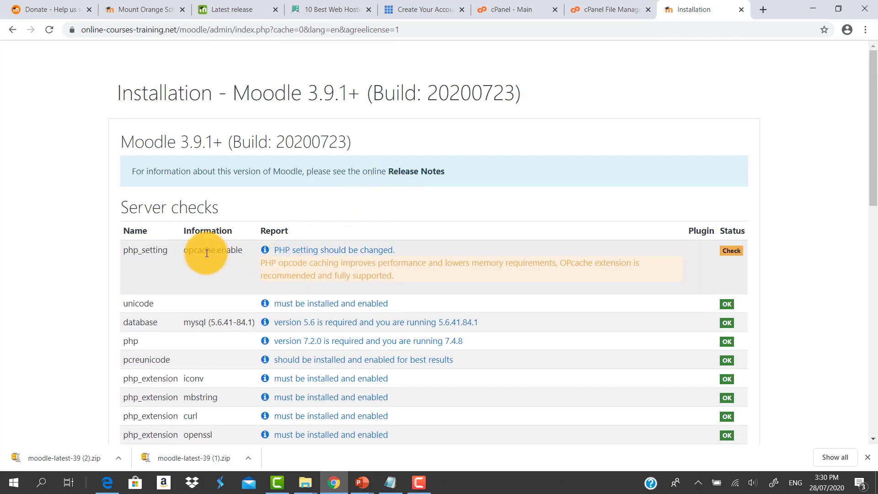
scroll(341, 238, down, 11)
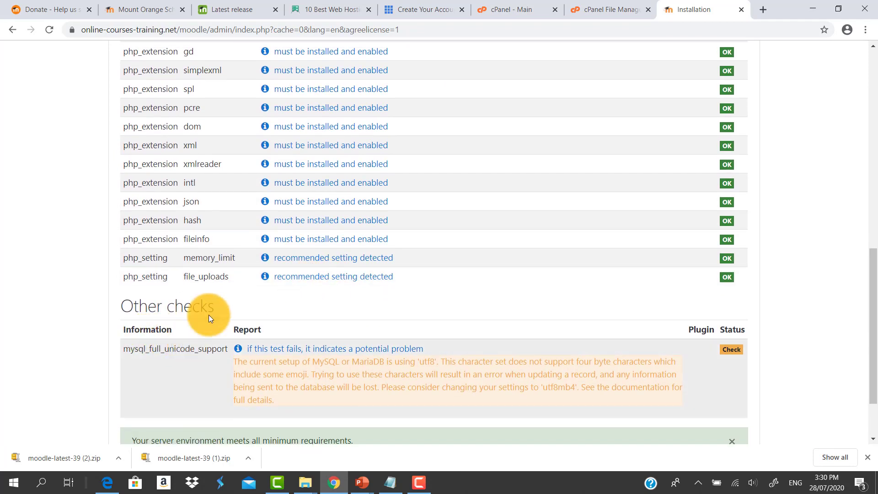
scroll(420, 251, down, 2)
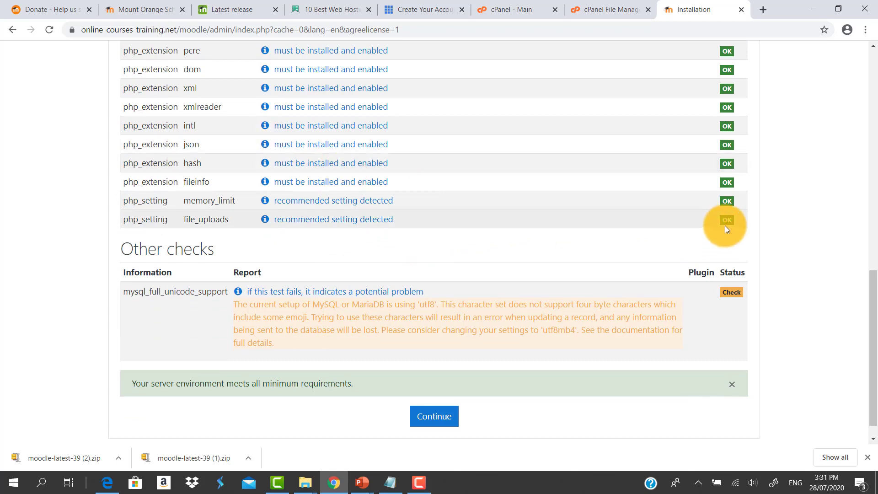
scroll(725, 226, up, 4)
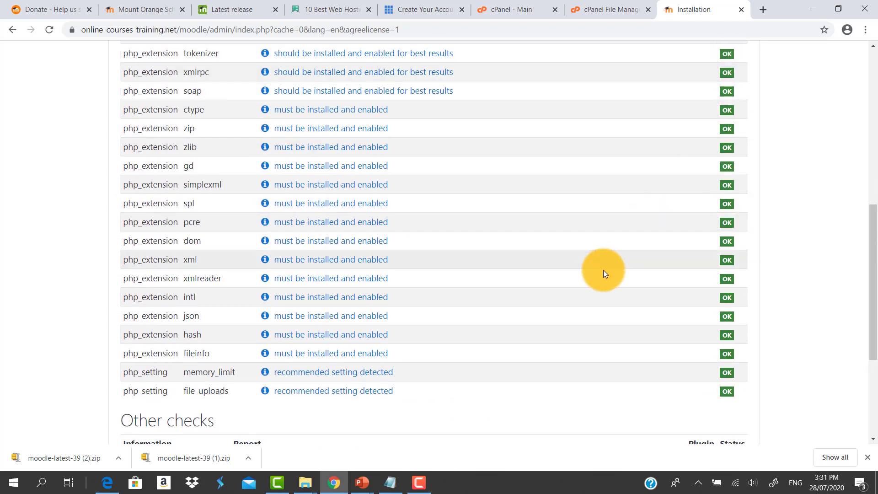
scroll(602, 271, down, 1)
scroll(599, 287, down, 3)
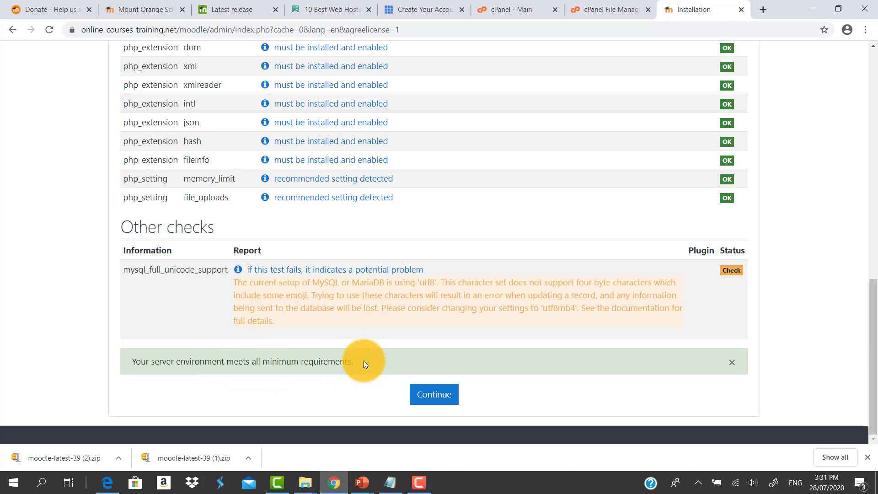
Continue past the server checks, review the plugin installation results, and continue to the administrator account page
click(435, 402)
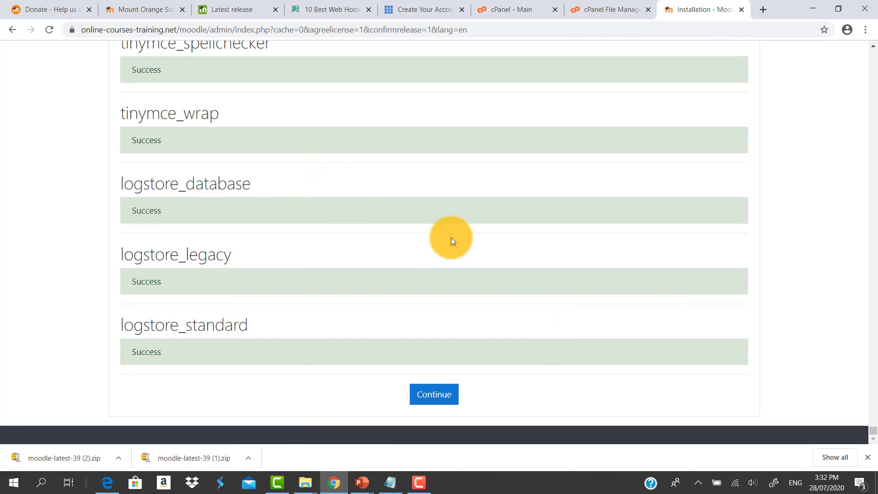
scroll(451, 238, up, 15)
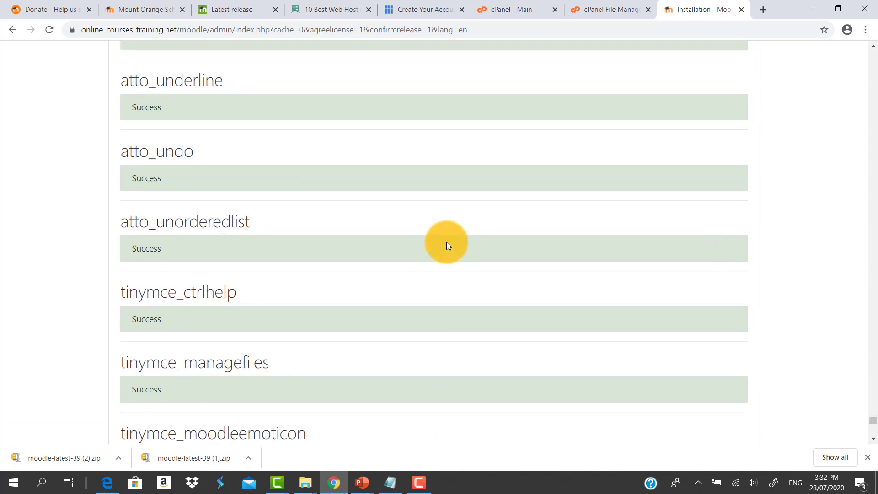
scroll(447, 246, up, 14)
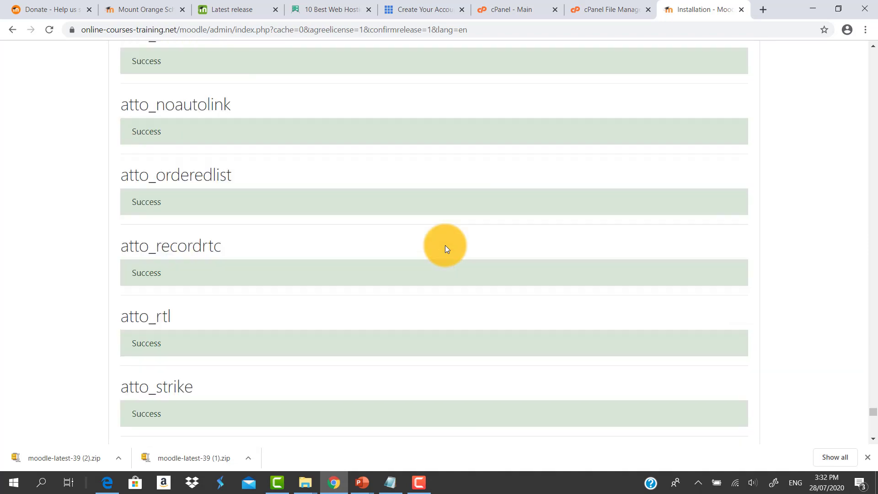
scroll(445, 246, up, 5)
scroll(445, 245, down, 4)
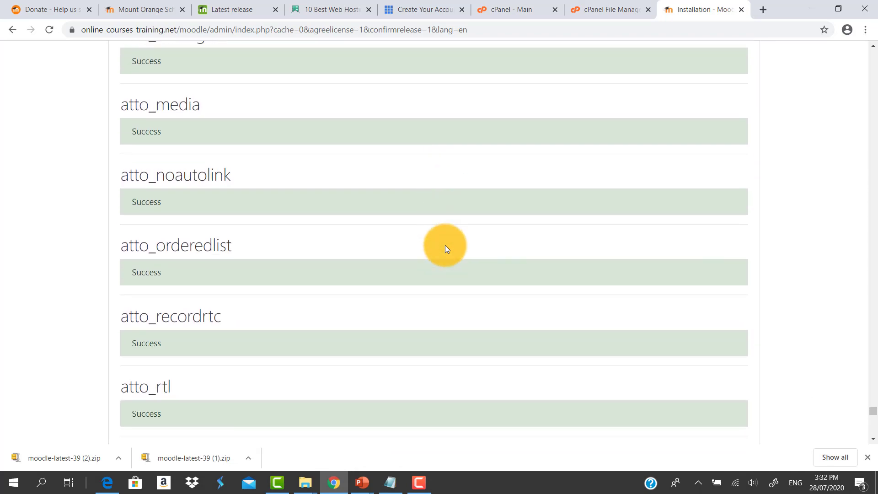
scroll(445, 245, down, 15)
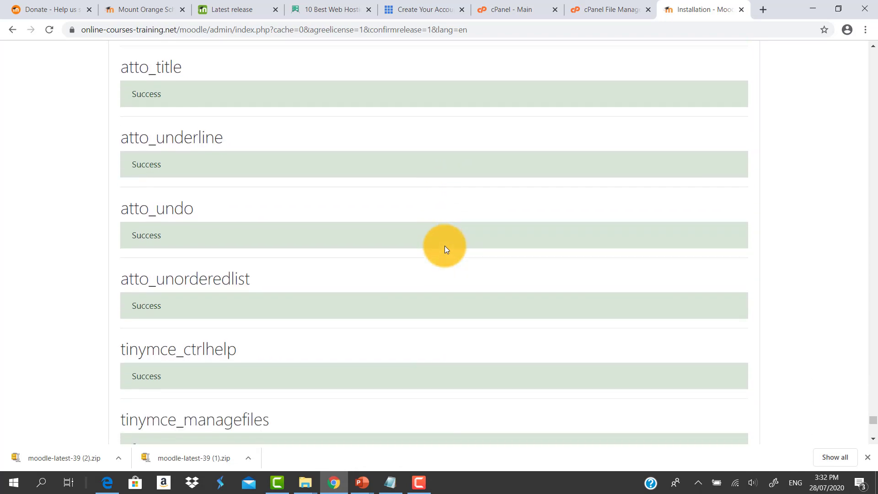
scroll(445, 247, down, 4)
scroll(445, 246, up, 2)
scroll(443, 251, down, 12)
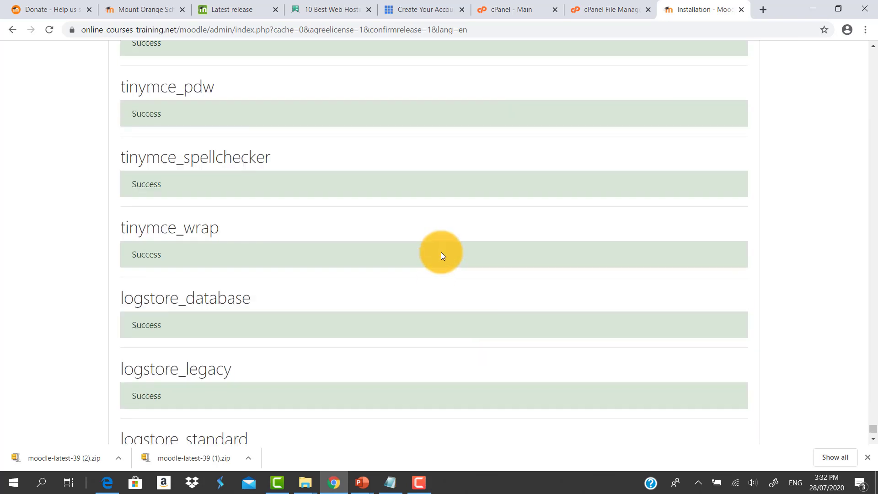
scroll(441, 254, down, 3)
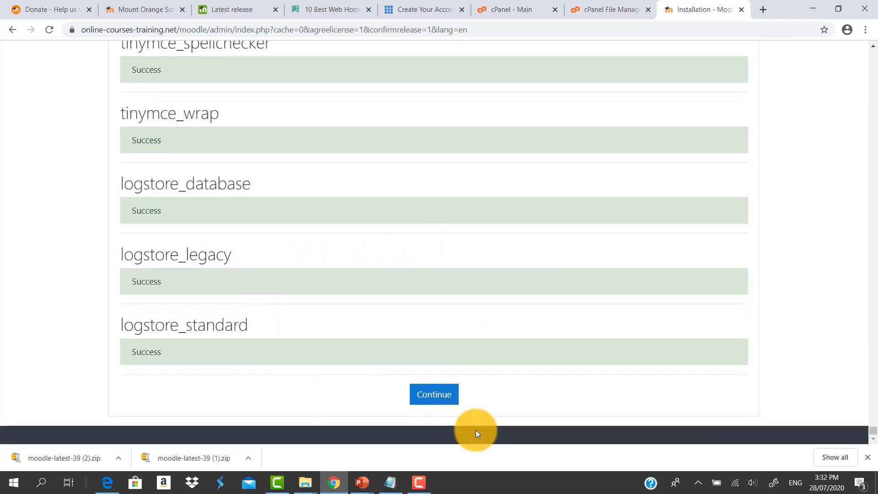
click(429, 398)
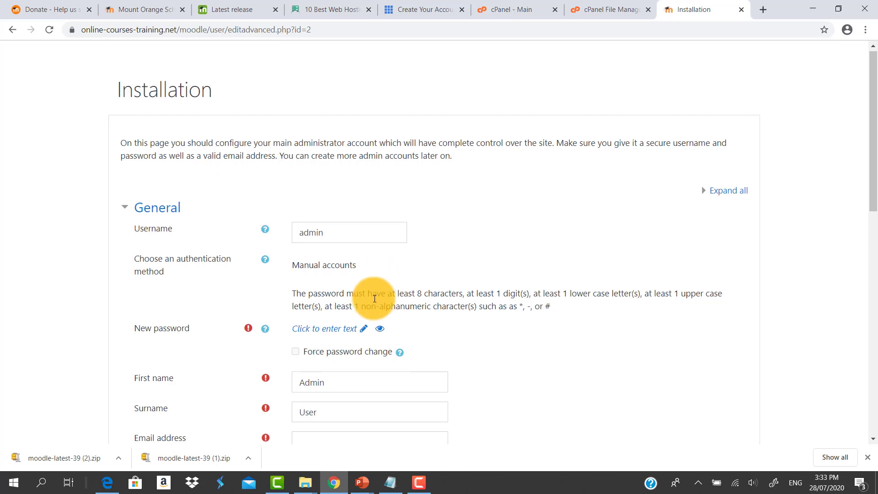
Record the Moodle admin username admin and a new admin password in Notepad
scroll(268, 280, down, 1)
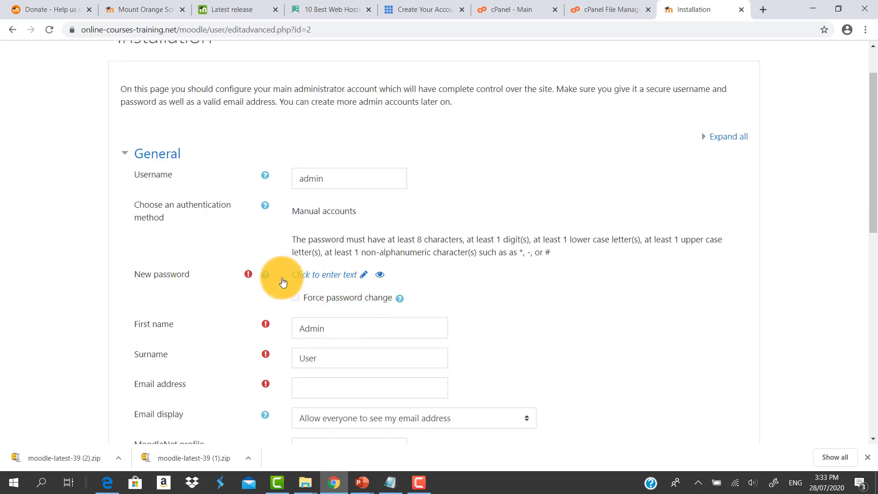
click(333, 280)
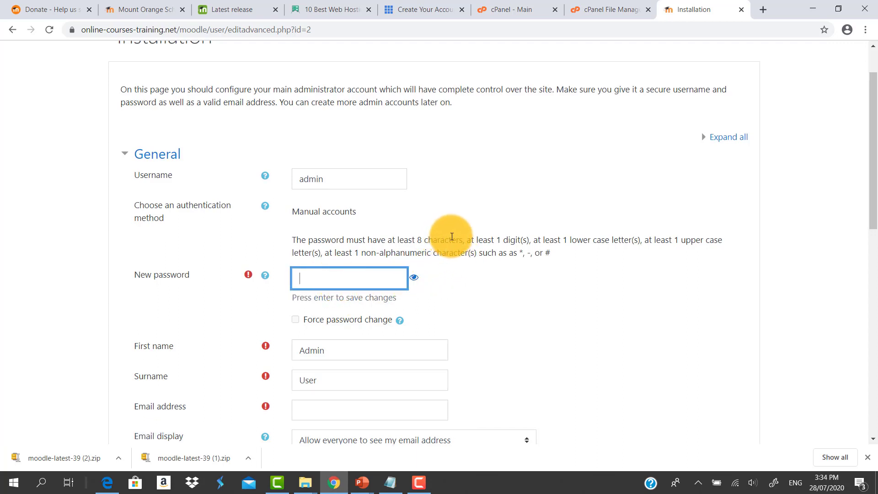
key(alt+Tab)
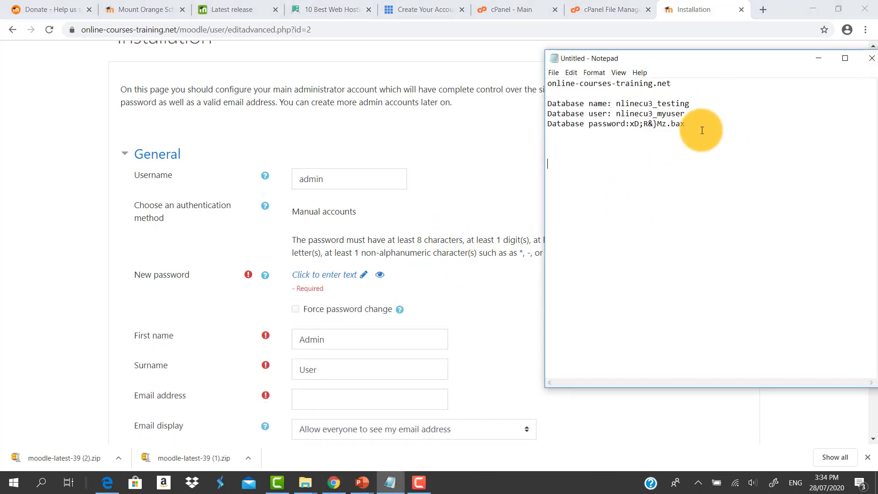
key(BackSpace)
key(BackSpace)
key(BackSpace)
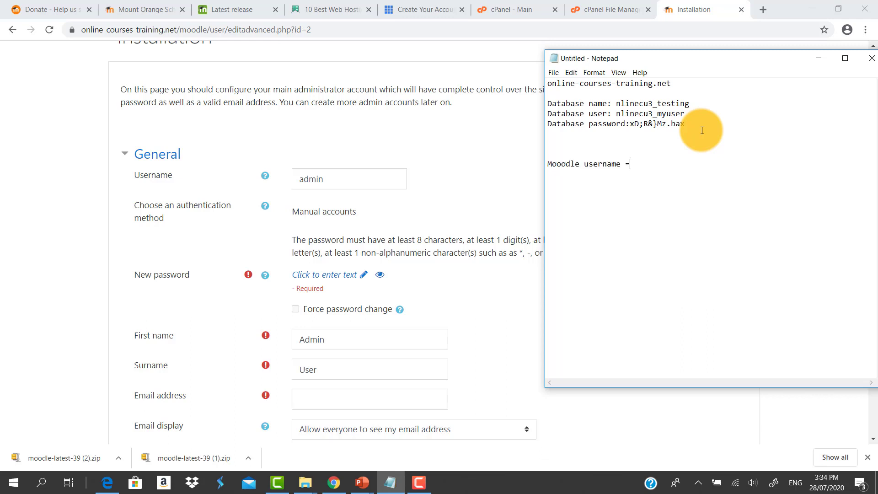
key(Return)
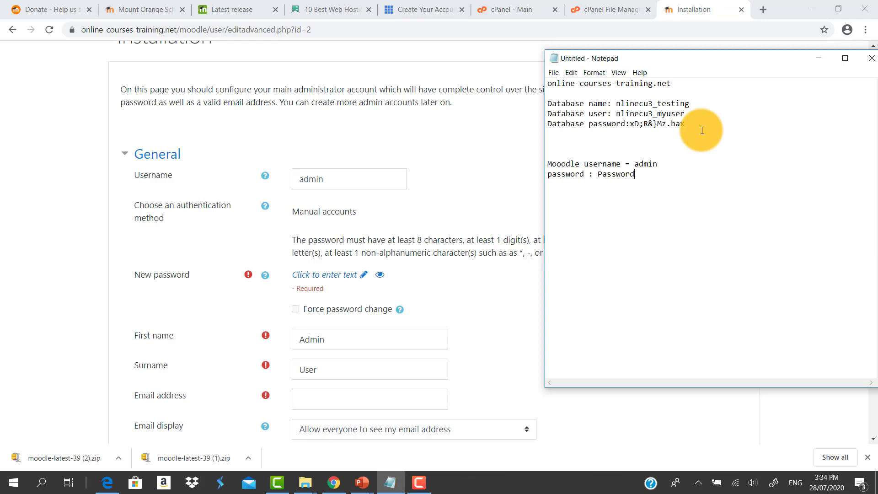
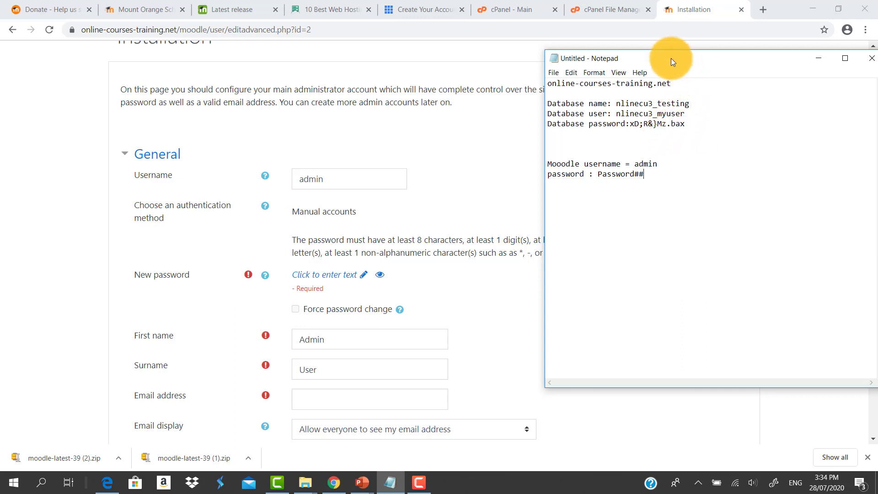
drag(671, 58, 695, 63)
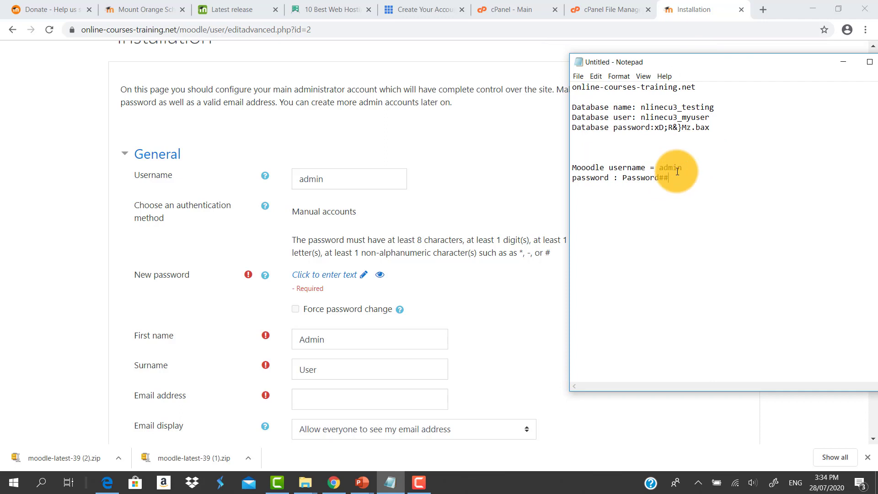
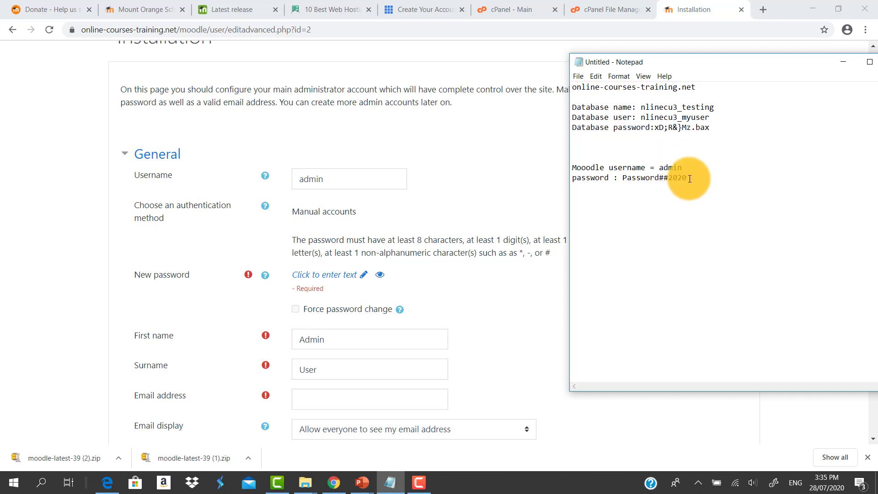
Copy the new admin password from Notepad into the New password field and reveal it
drag(687, 179, 624, 182)
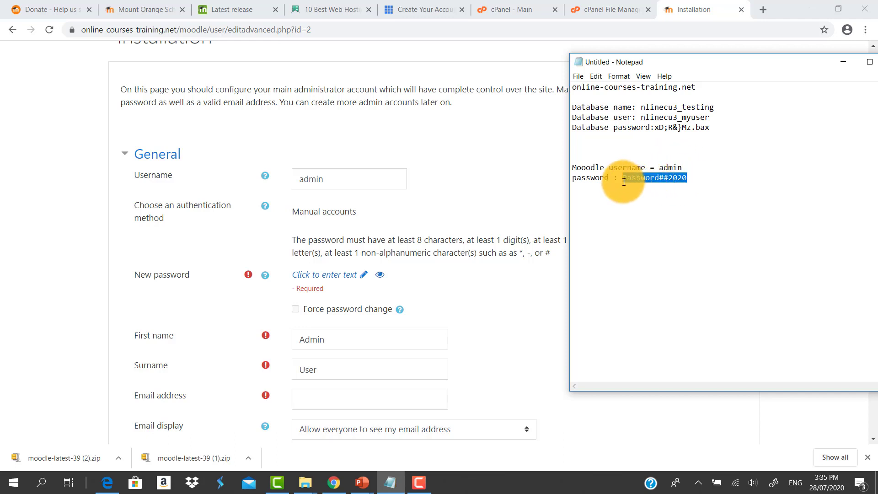
key(ctrl+c)
click(338, 274)
key(ctrl+v)
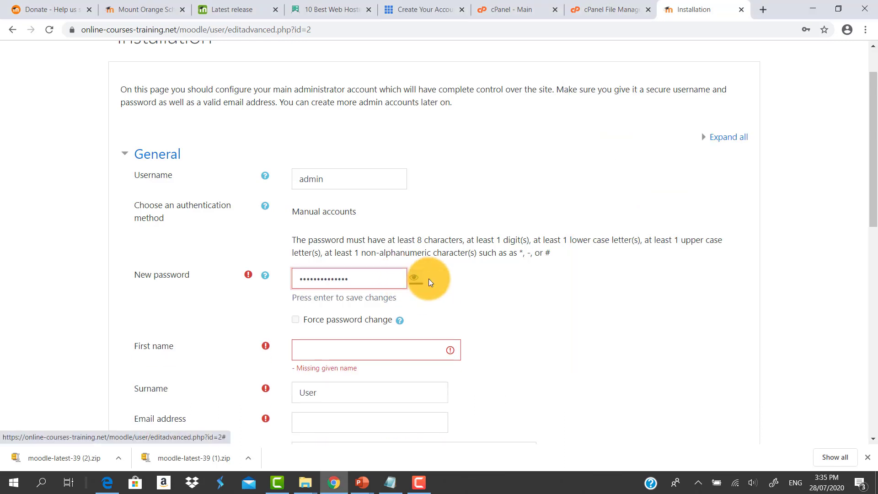
click(414, 279)
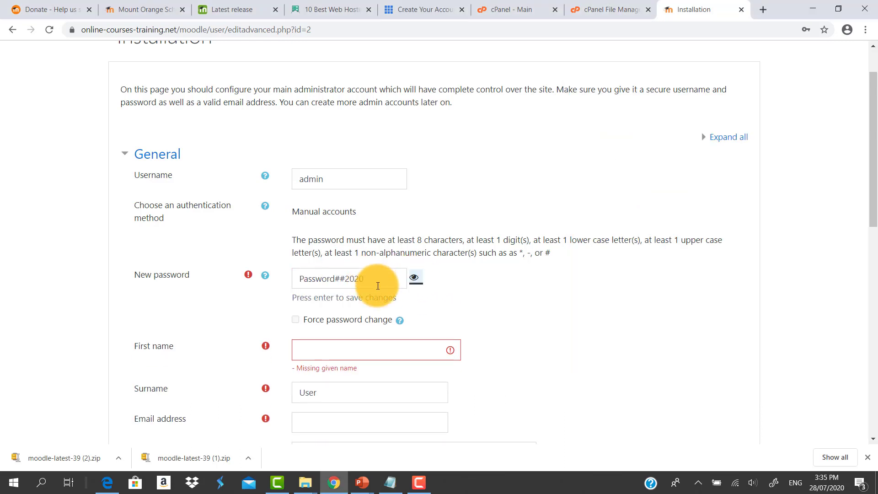
Enter the administrator's first name and surname on the admin account form
scroll(527, 332, down, 1)
click(357, 299)
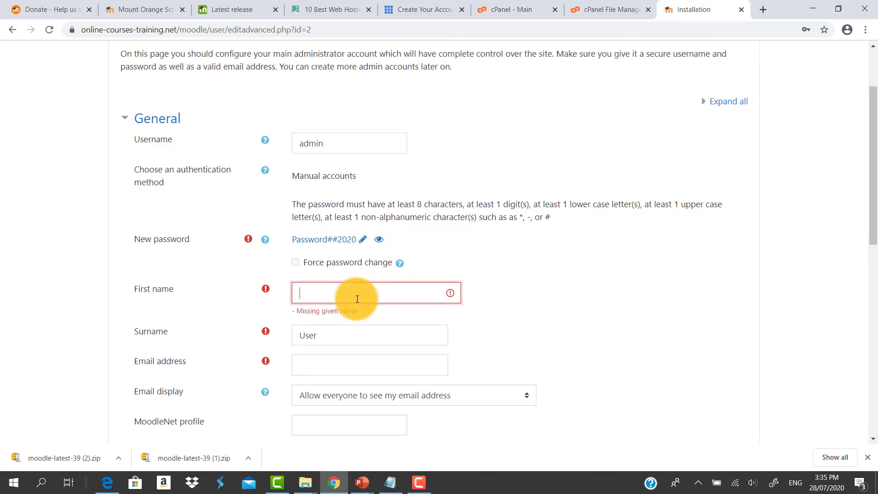
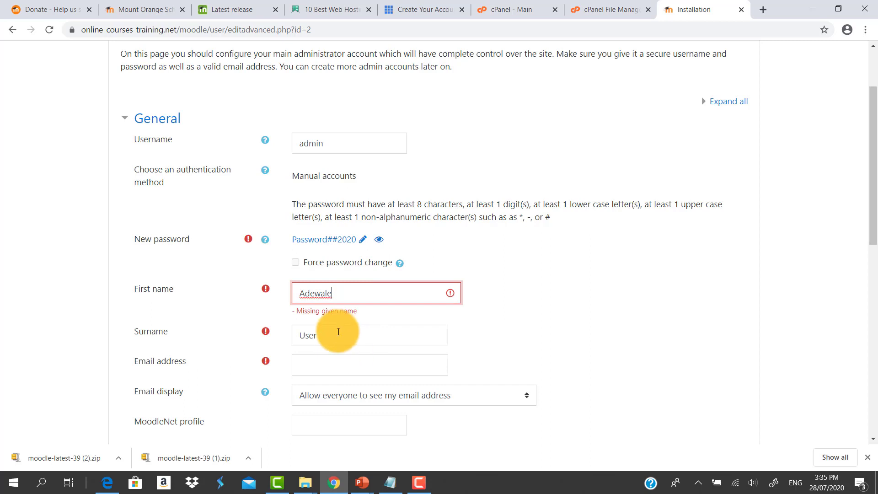
key(Tab)
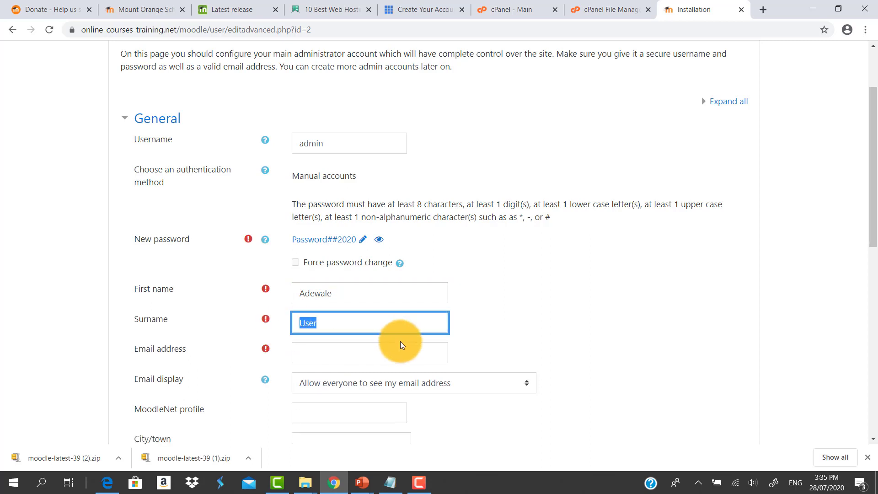
Fill in the administrator's e-mail address
scroll(415, 341, down, 1)
click(355, 302)
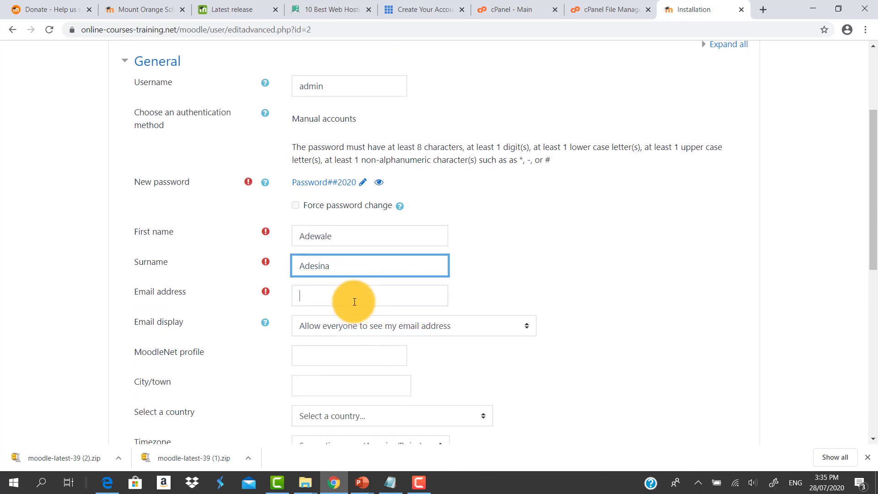
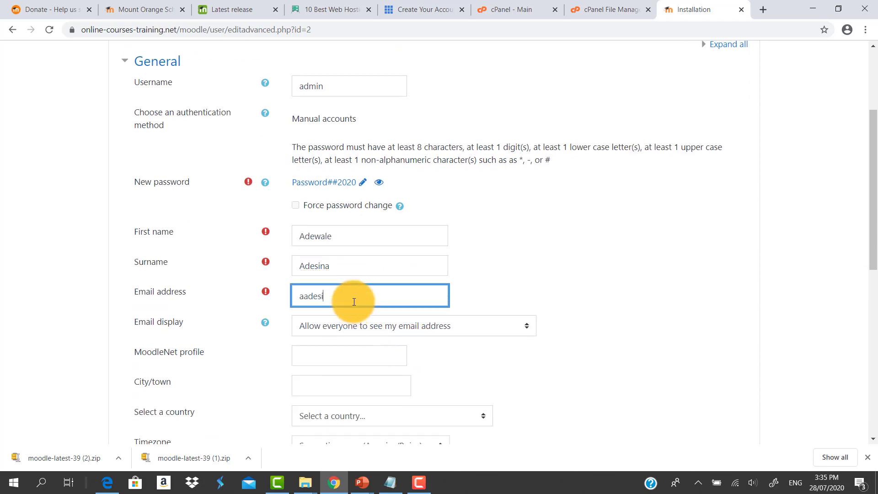
Select Nigeria as the administrator's country
scroll(382, 304, down, 2)
click(430, 311)
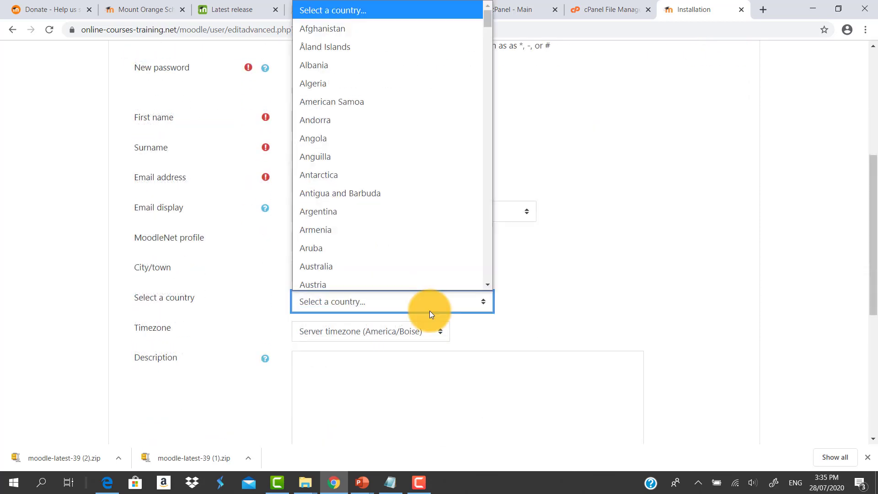
text(ni)
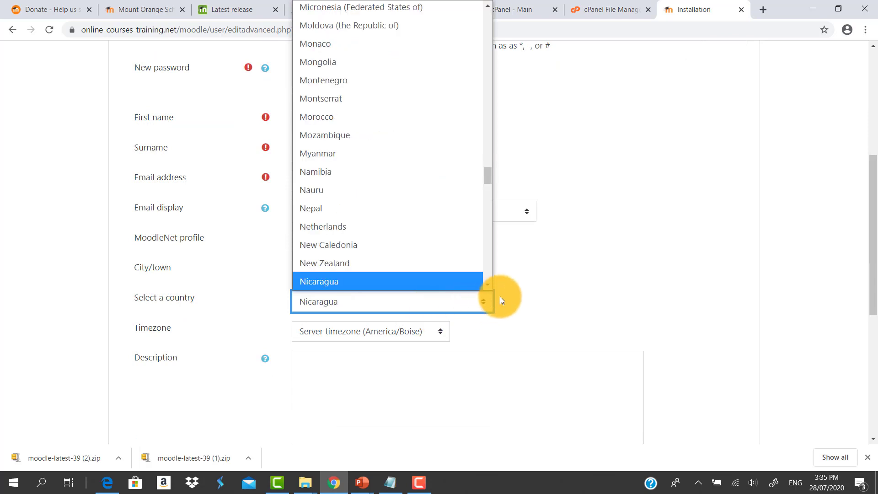
scroll(487, 284, down, 2)
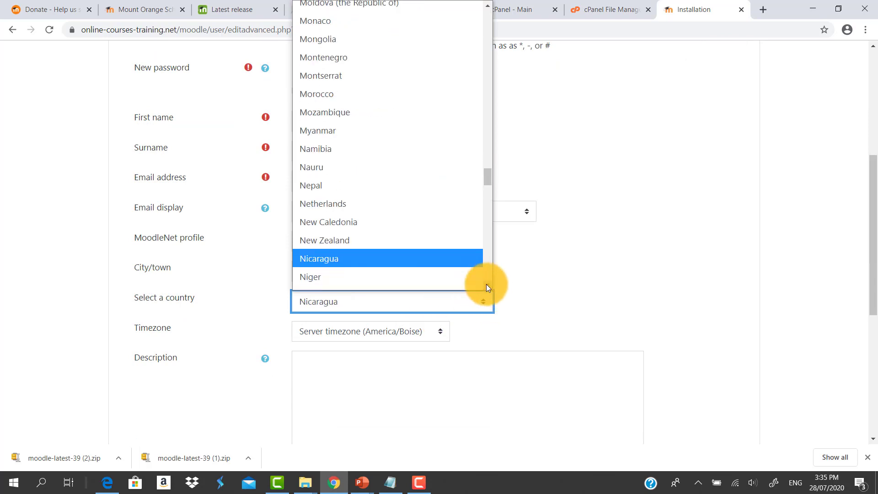
click(429, 267)
scroll(564, 393, down, 5)
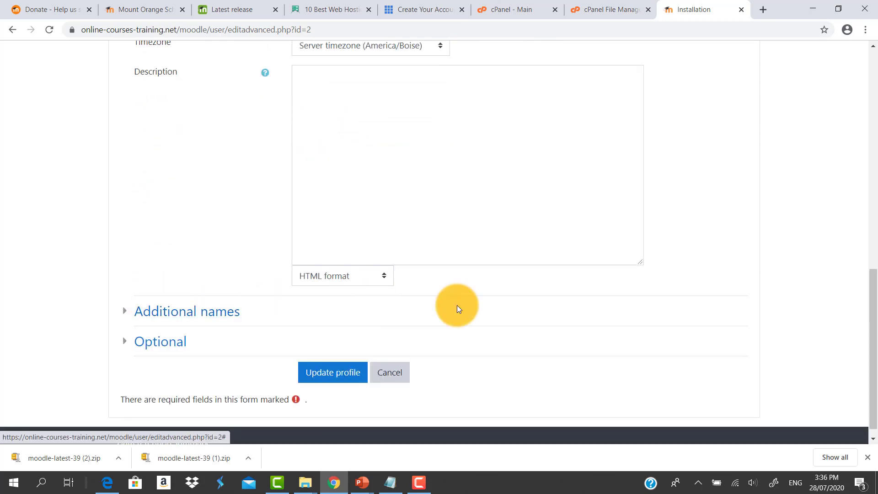
Review the completed administrator profile and save it with Update profile
drag(871, 313, 871, 176)
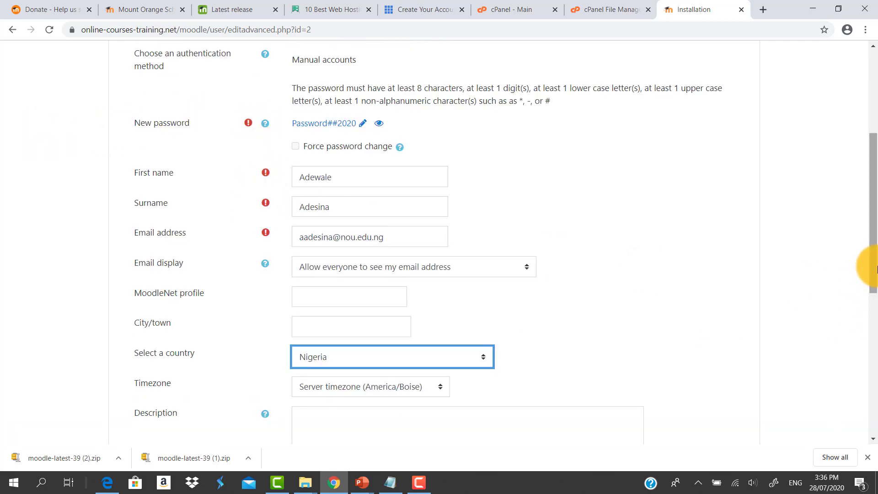
drag(872, 275, 865, 425)
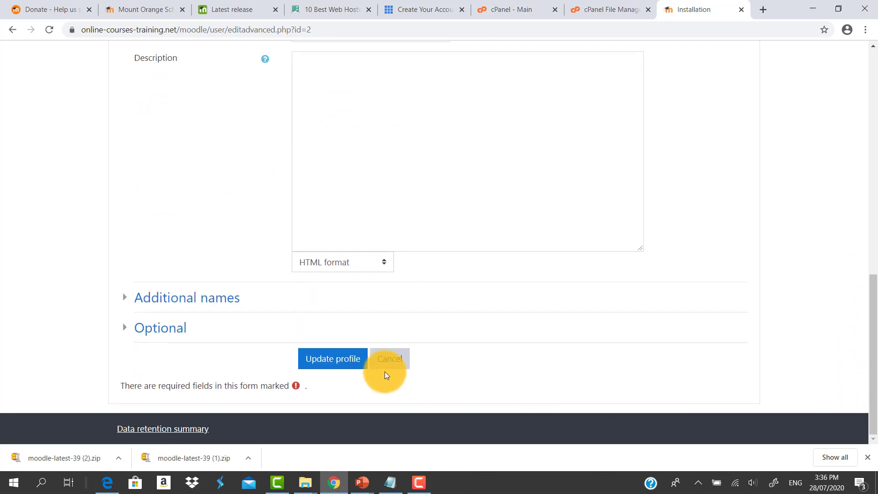
click(320, 362)
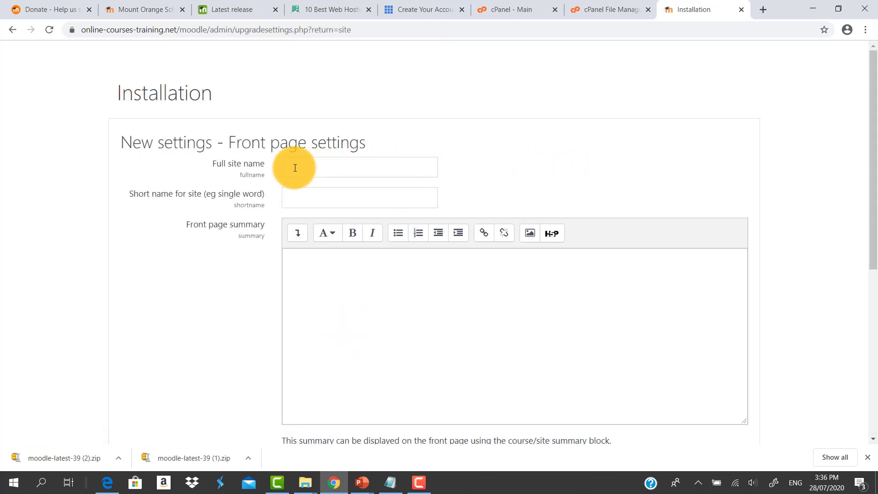
Set the full site name to Online Training and the short site name to Training
click(334, 167)
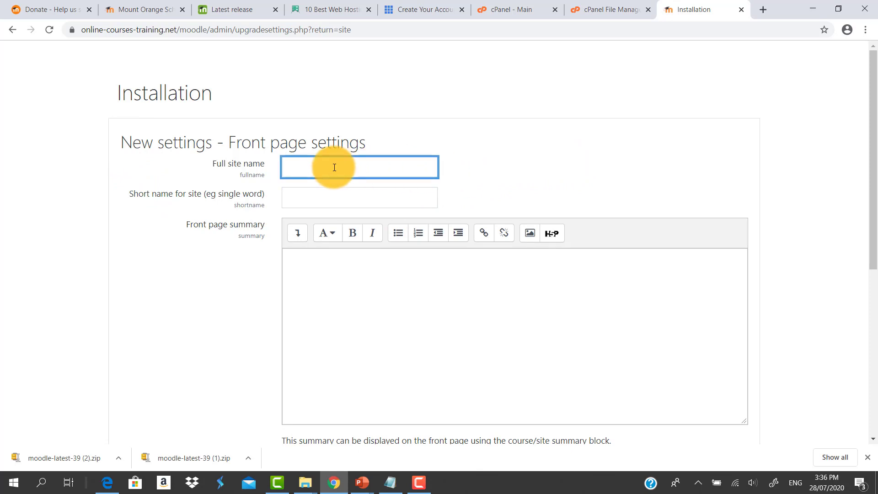
text(Online Training)
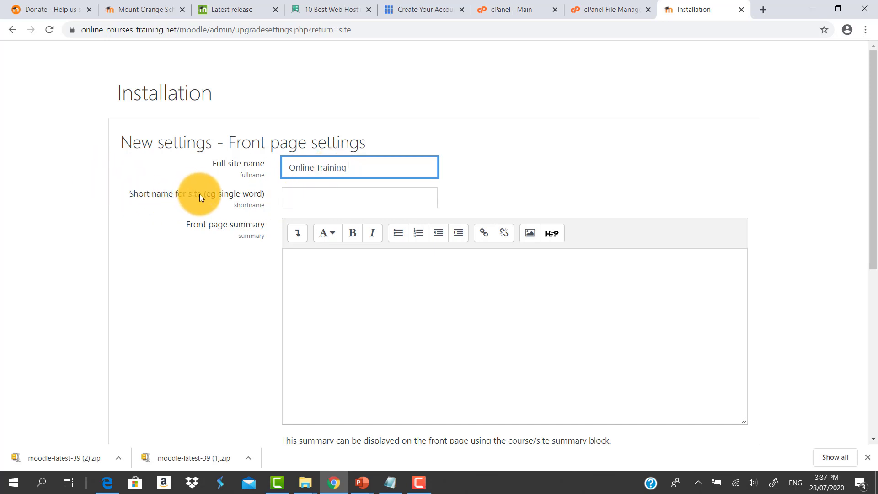
click(303, 198)
text(Online)
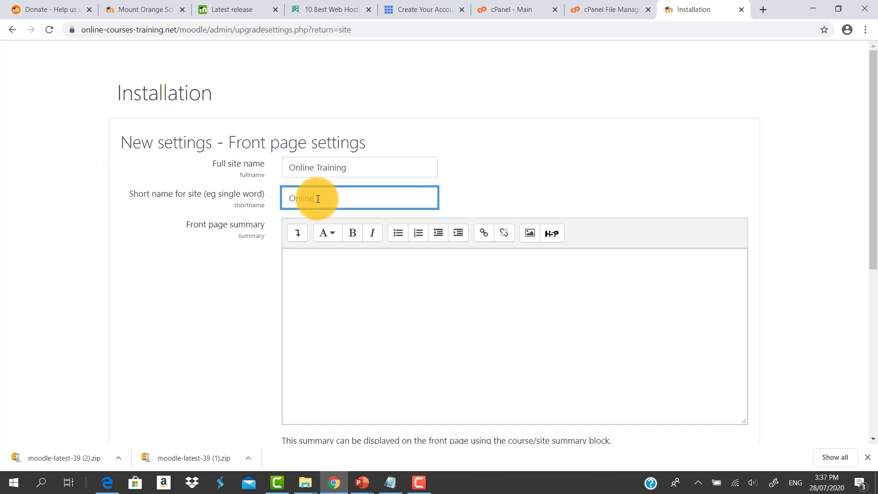
key(BackSpace)
key(BackSpace)
key(BackSpace)
key(BackSpace)
key(BackSpace)
key(BackSpace)
text(Training)
key(Tab)
Save the new front page, location and authentication settings, keeping their defaults
scroll(311, 137, down, 2)
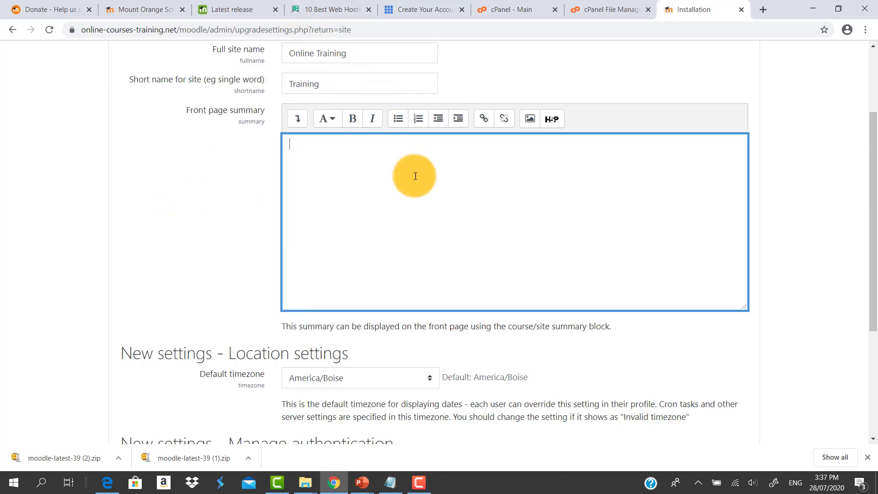
scroll(416, 190, up, 3)
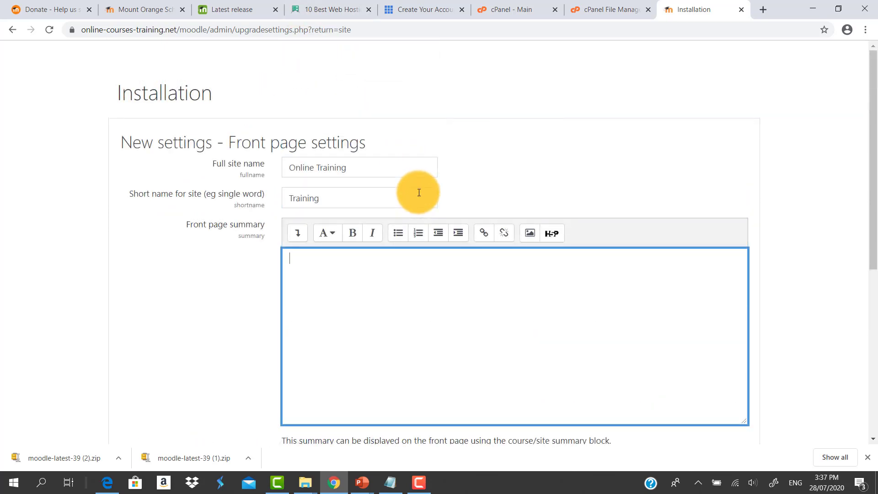
scroll(418, 192, down, 3)
scroll(419, 192, up, 3)
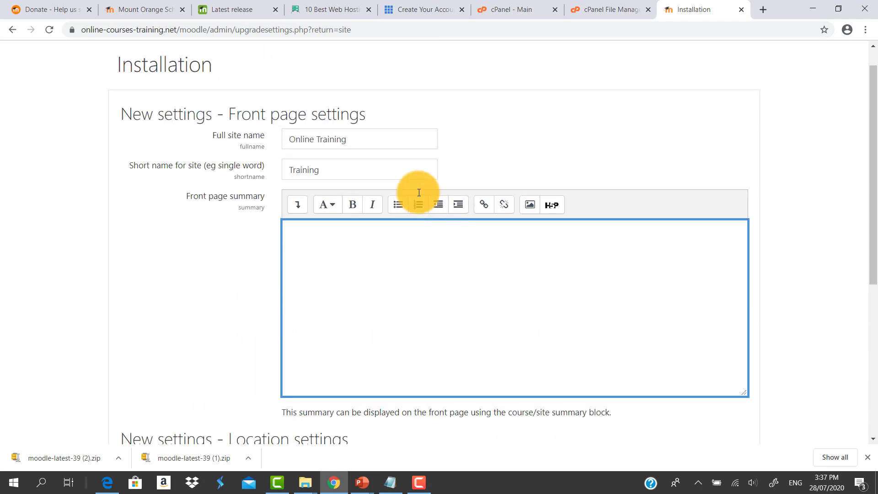
scroll(419, 192, up, 1)
scroll(419, 193, down, 2)
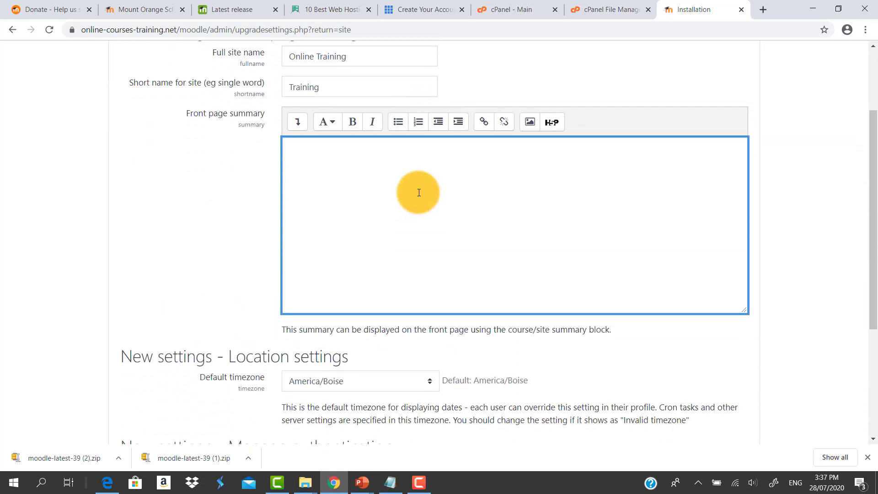
scroll(419, 192, down, 4)
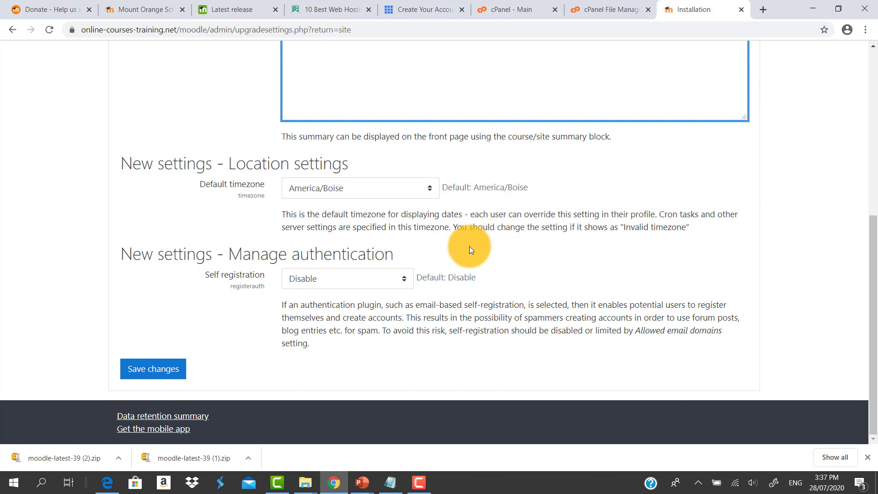
click(157, 375)
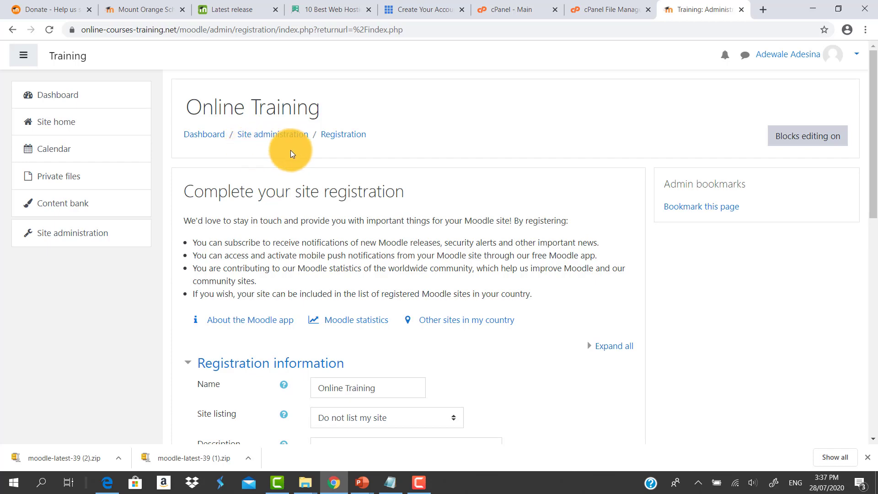
Examine the site registration form, then visit the Site administration page and the Dashboard
scroll(427, 179, down, 3)
scroll(427, 184, up, 3)
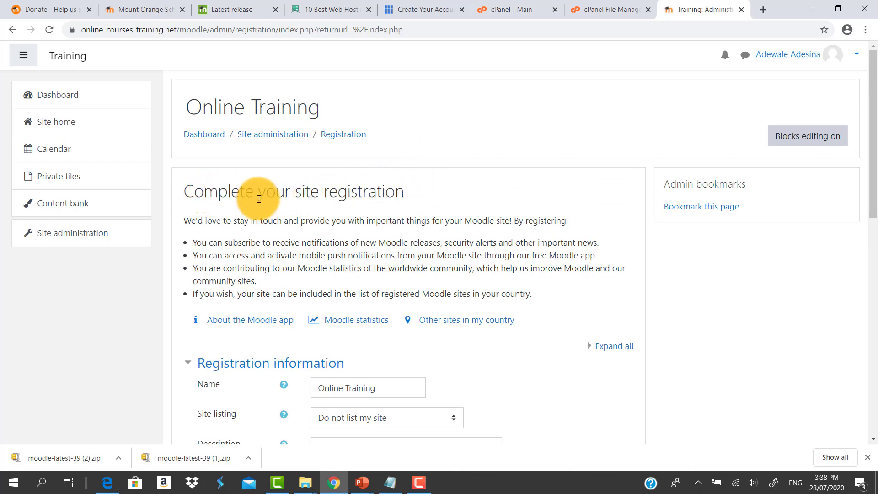
scroll(457, 186, down, 6)
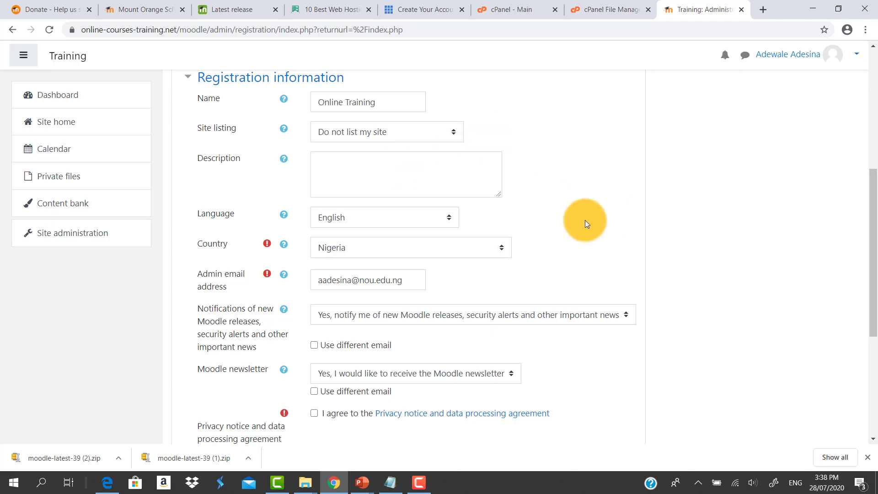
scroll(580, 248, down, 5)
scroll(581, 248, up, 5)
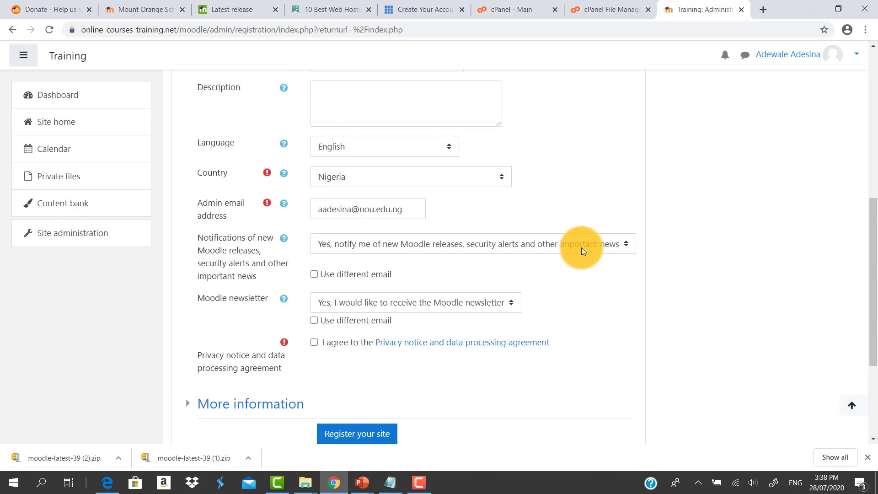
scroll(583, 245, up, 6)
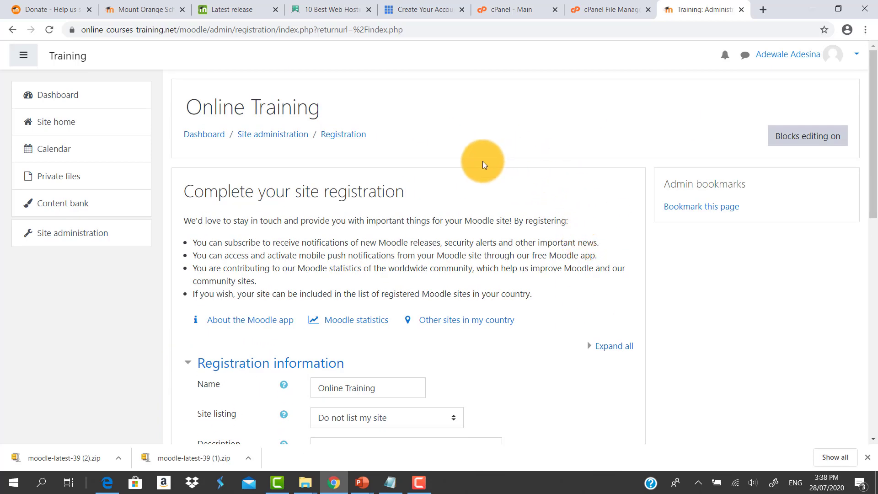
click(75, 234)
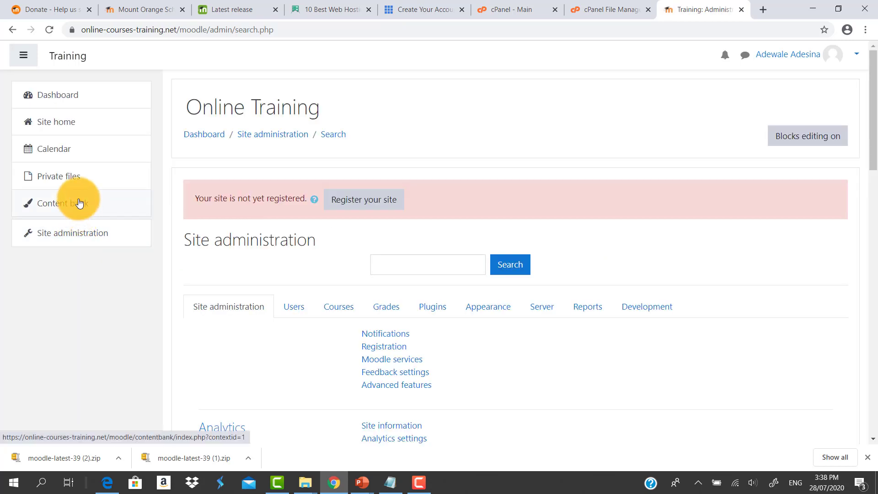
click(64, 97)
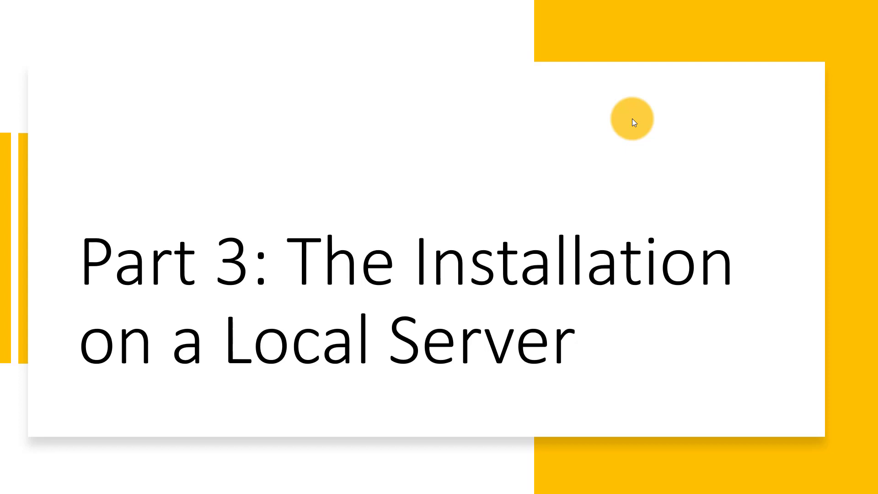
key(Right)
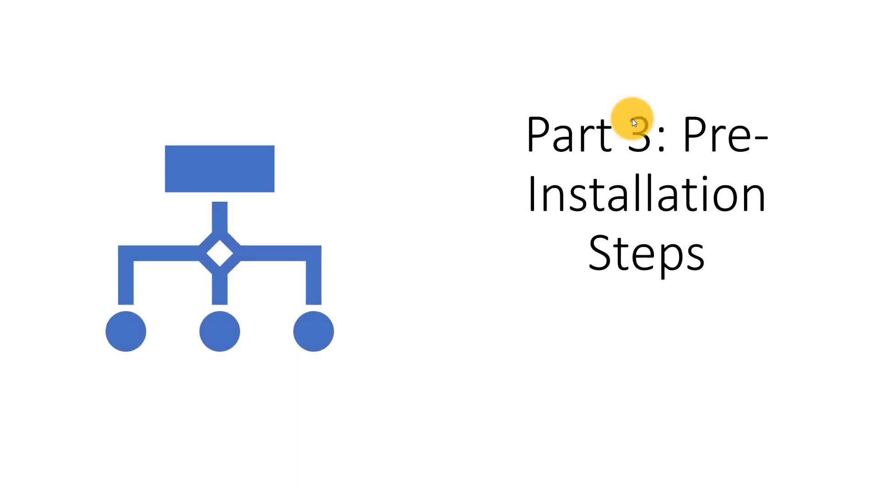
key(Right)
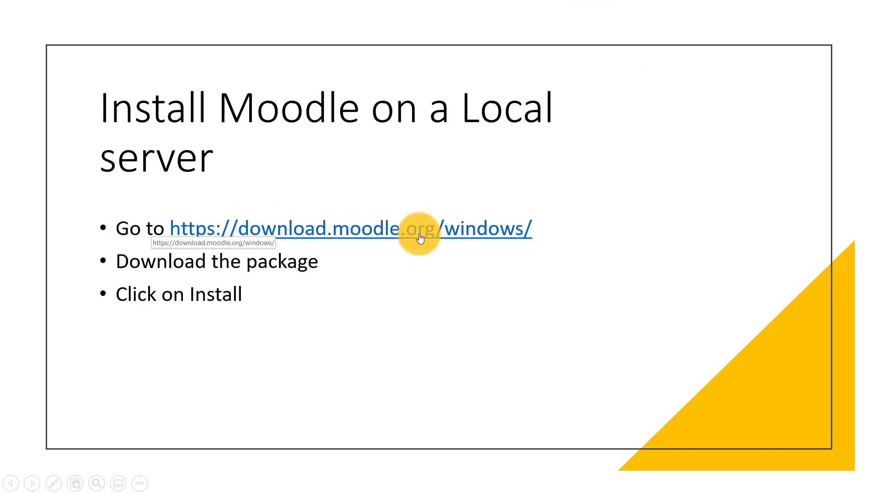
Open the Moodle packages for Windows page and download the Moodle 3.9.1+ zip package
click(335, 237)
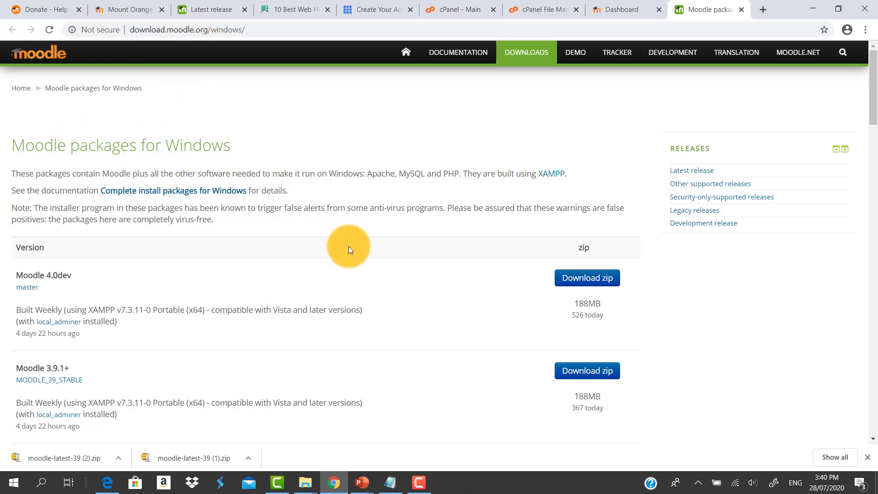
scroll(394, 287, down, 1)
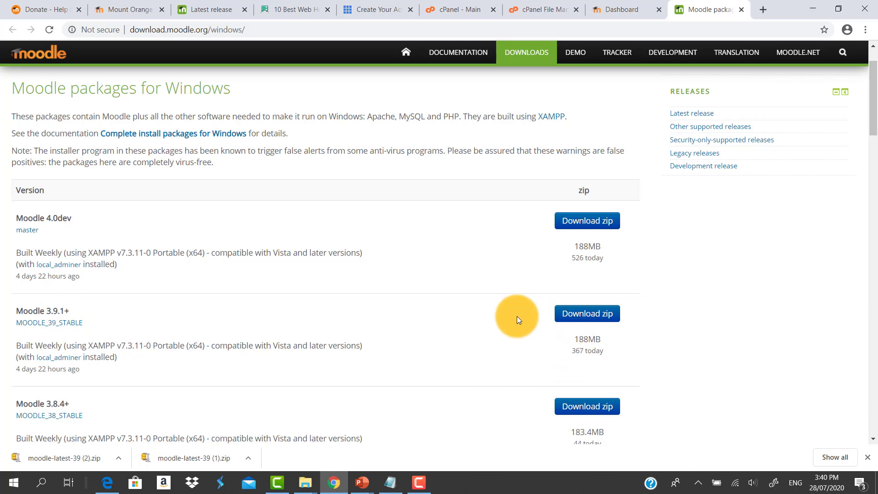
click(591, 320)
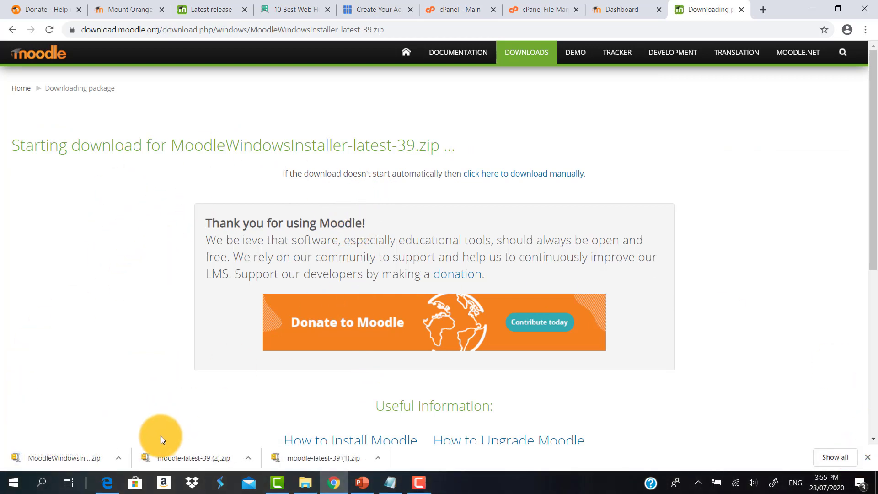
Show the downloaded MoodleWindowsInstaller-latest-39 zip in its Downloads folder
click(119, 461)
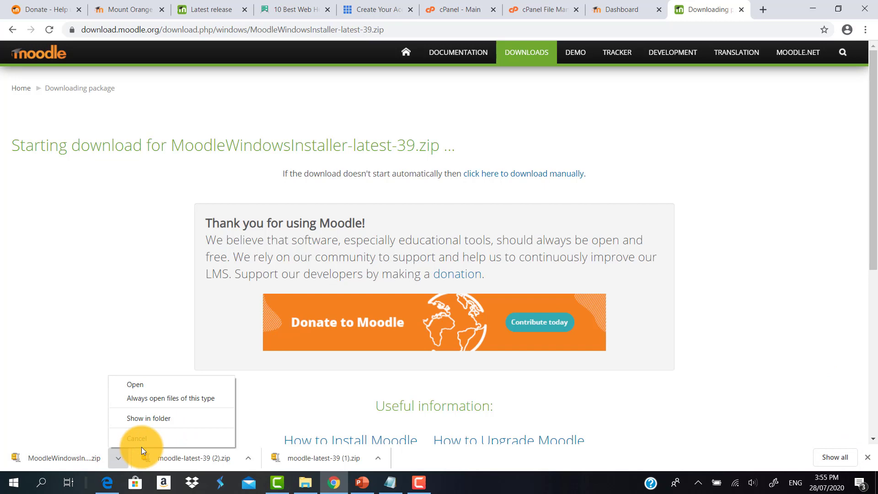
click(161, 421)
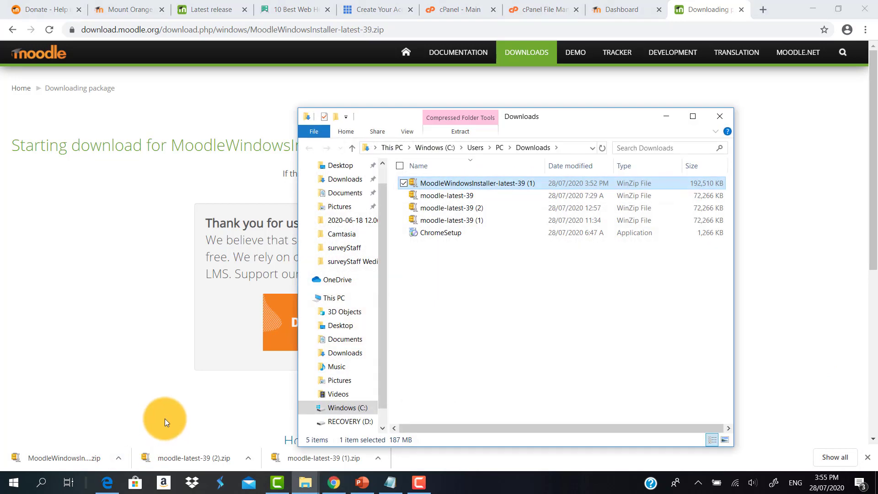
click(497, 347)
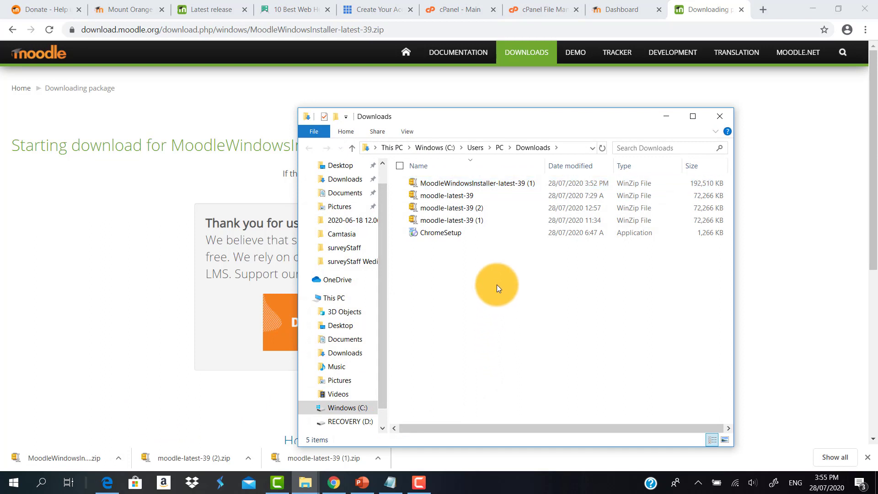
Extract the MoodleWindowsInstaller-latest-39 (1) zip with 7-Zip into the Downloads folder
click(465, 185)
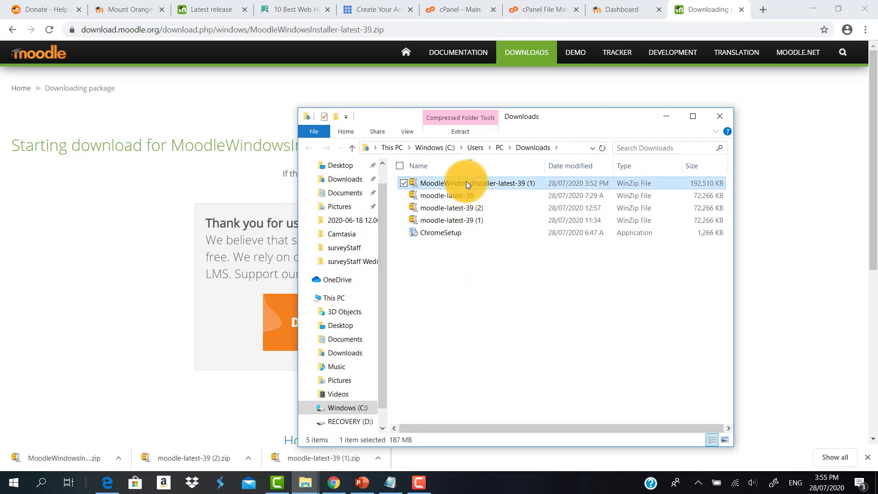
right_click(466, 185)
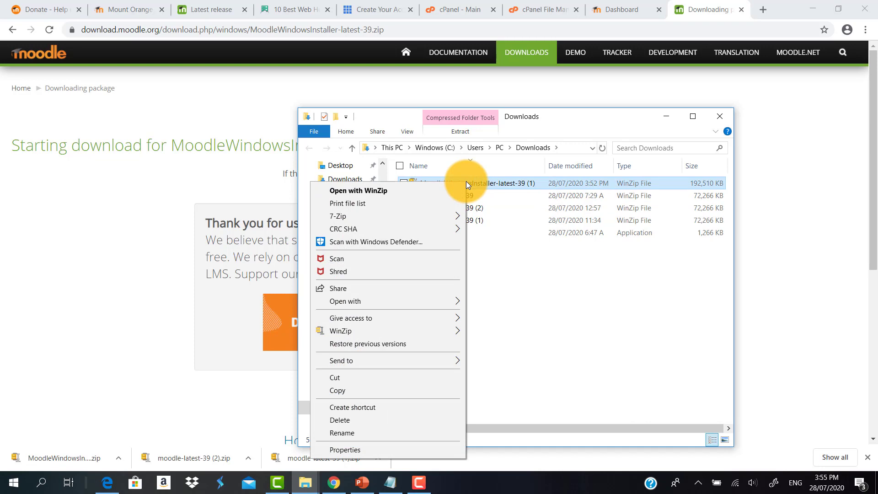
mouse_move(463, 216)
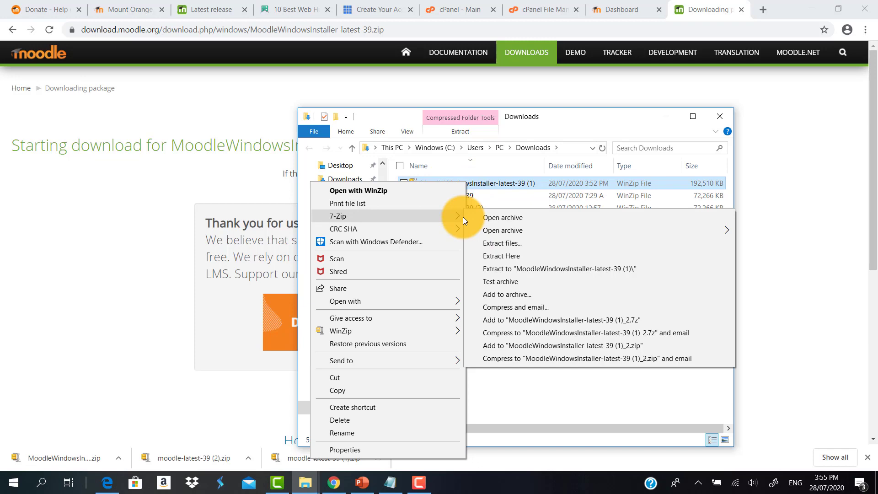
click(511, 244)
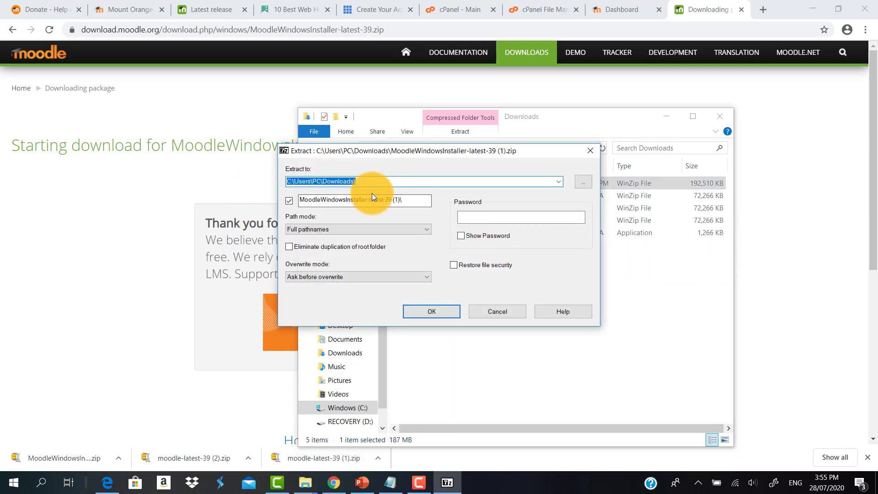
click(432, 311)
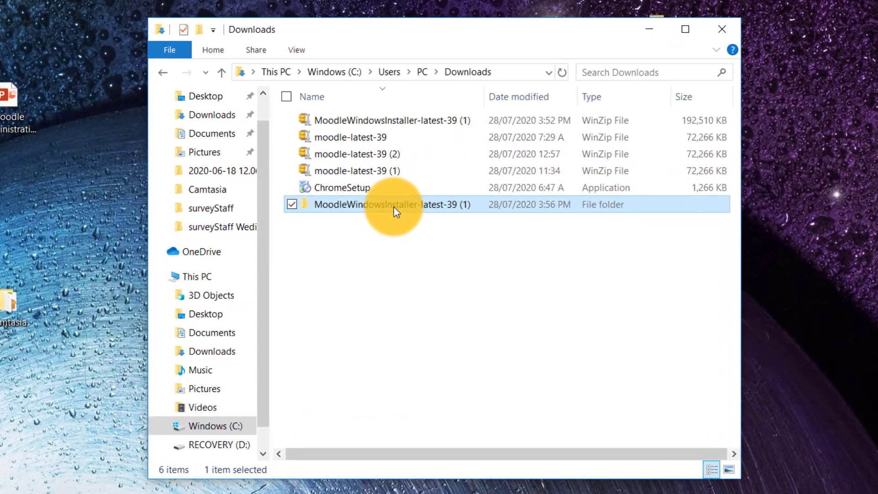
Open the extracted installer folder and read the README instructions
double_click(394, 206)
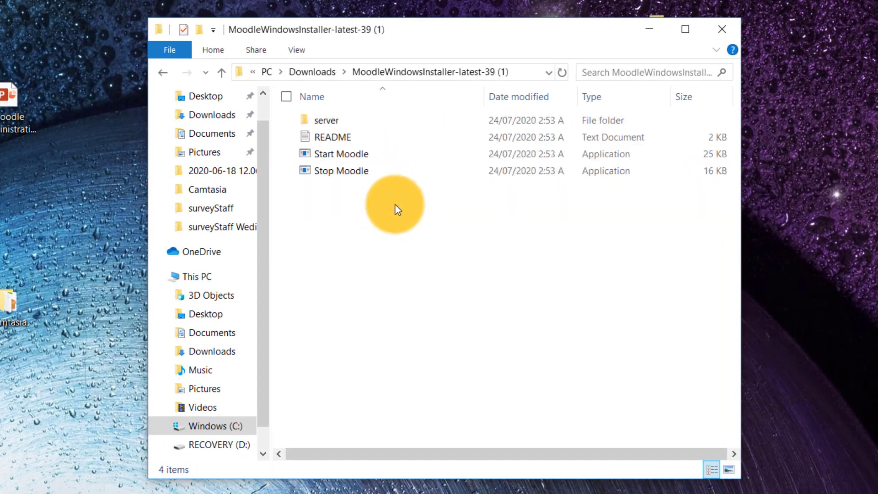
double_click(335, 136)
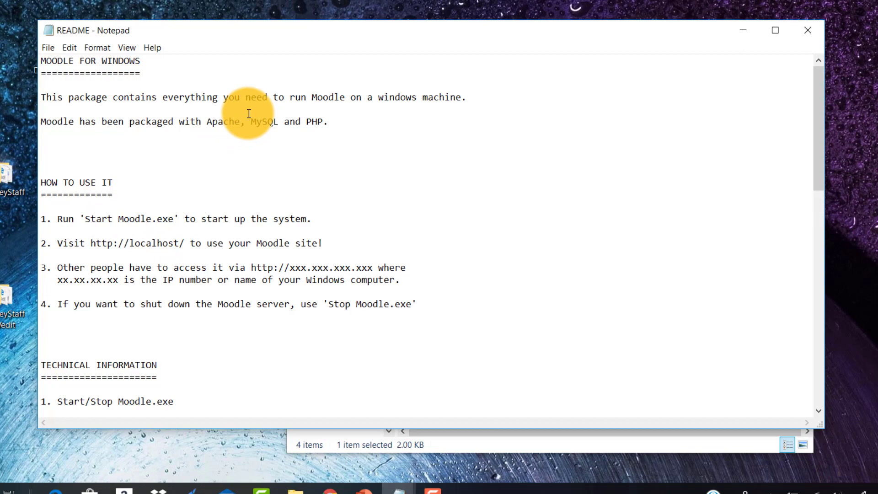
drag(295, 32, 428, 0)
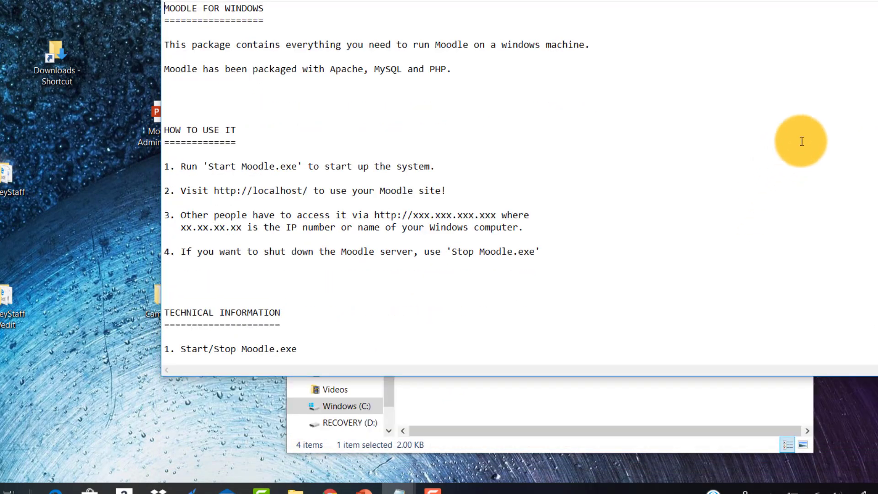
scroll(517, 183, down, 9)
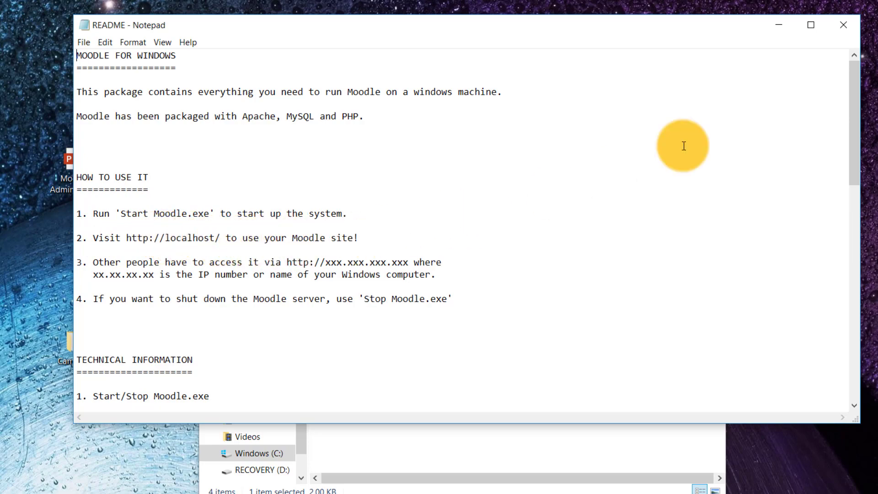
click(785, 29)
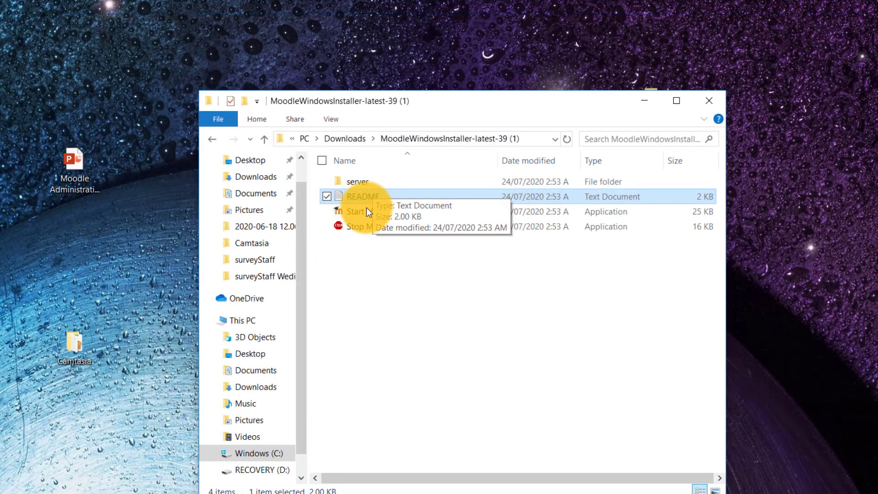
Run Start Moodle and allow mysqld and Apache HTTP Server through the Windows Defender Firewall on private networks
click(355, 215)
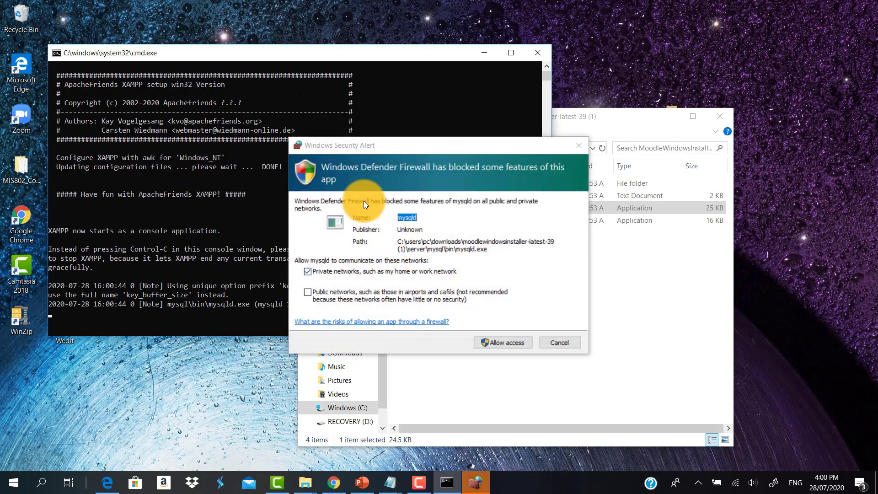
drag(404, 154, 405, 99)
click(501, 288)
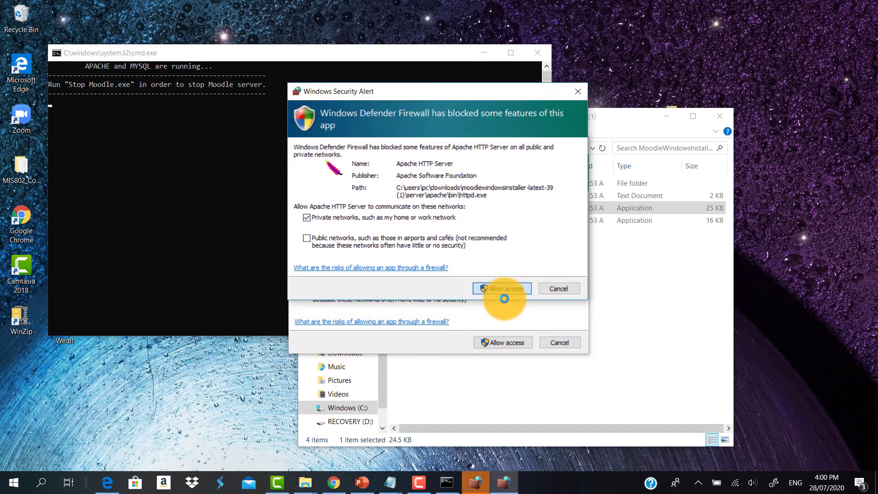
click(506, 345)
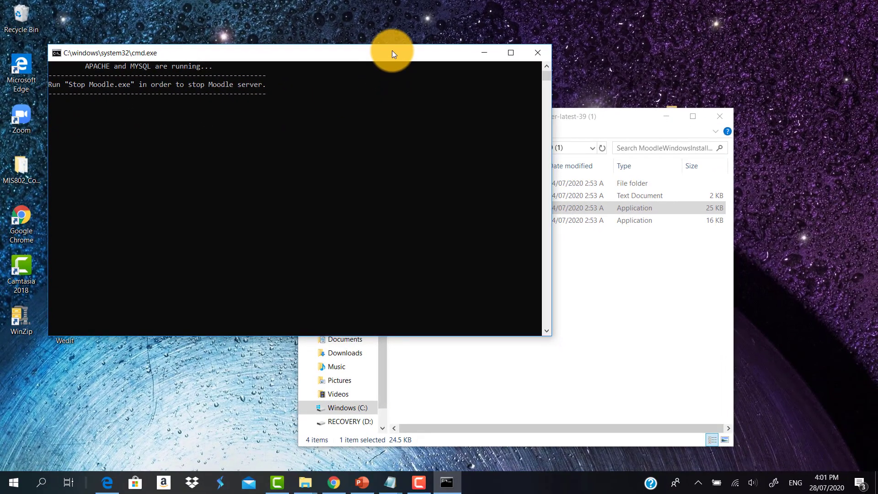
drag(391, 54, 448, 51)
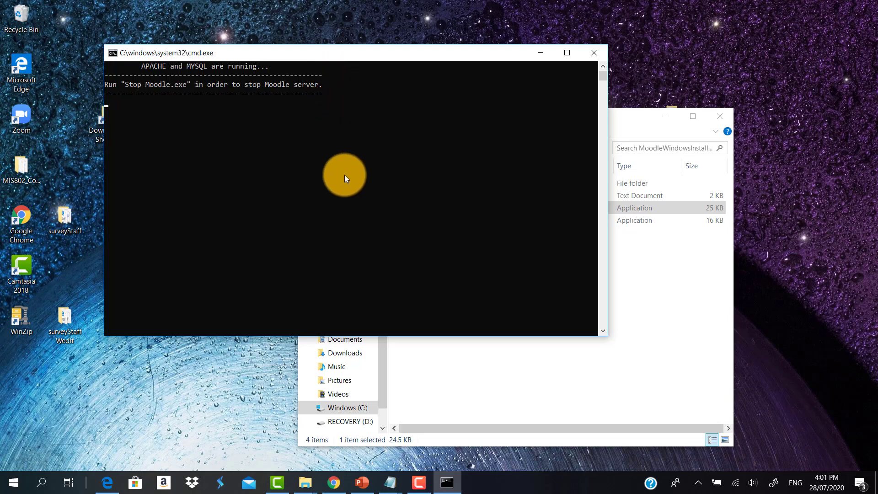
Switch to the browser and open a new tab
click(334, 483)
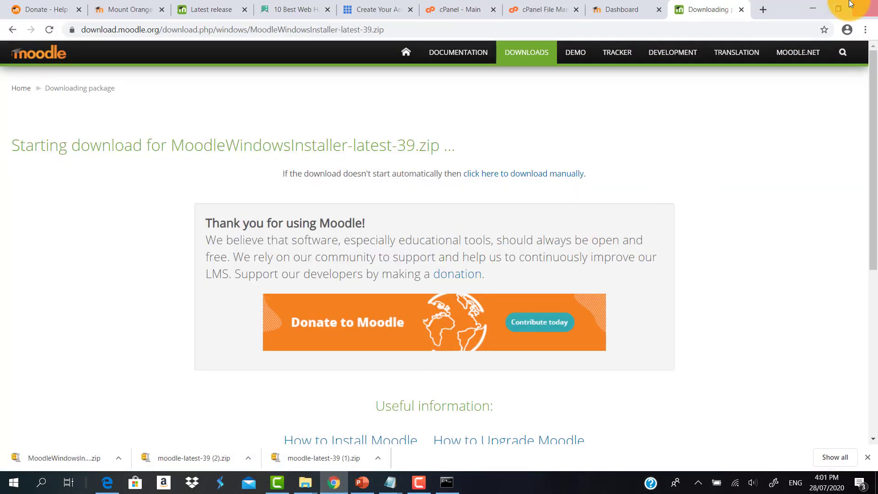
click(763, 9)
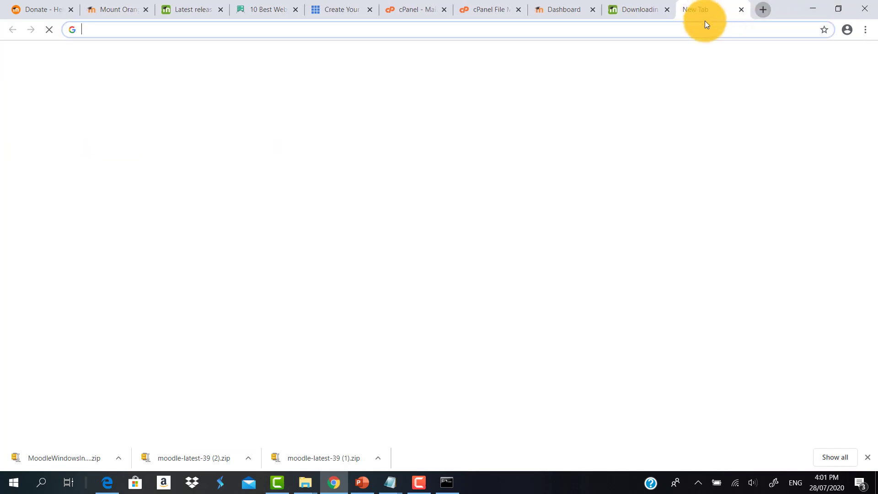
click(658, 28)
text(h)
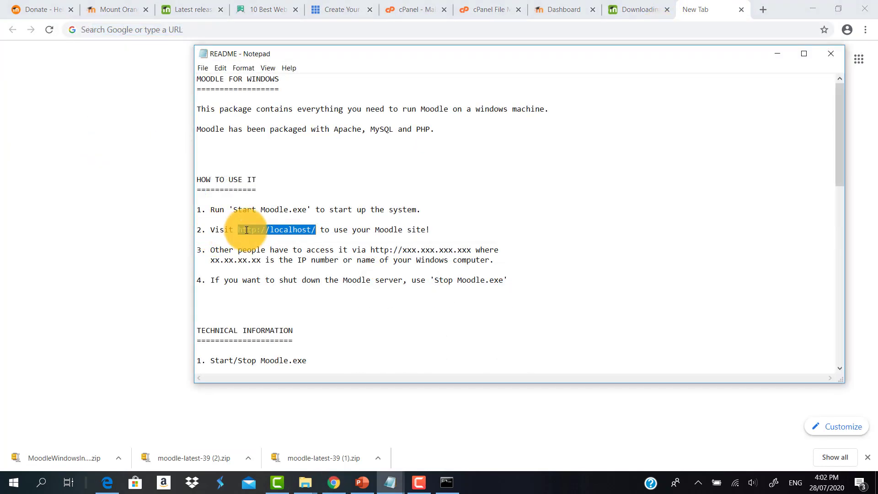
right_click(294, 228)
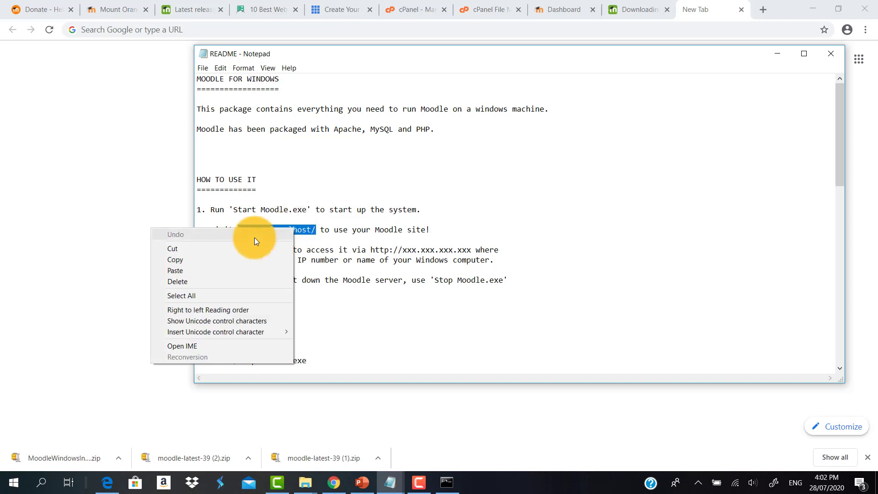
click(185, 259)
click(65, 139)
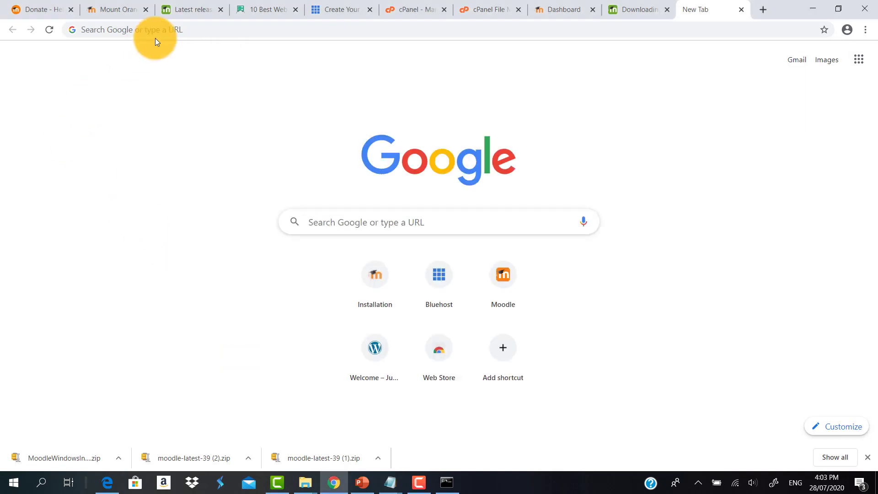
click(170, 29)
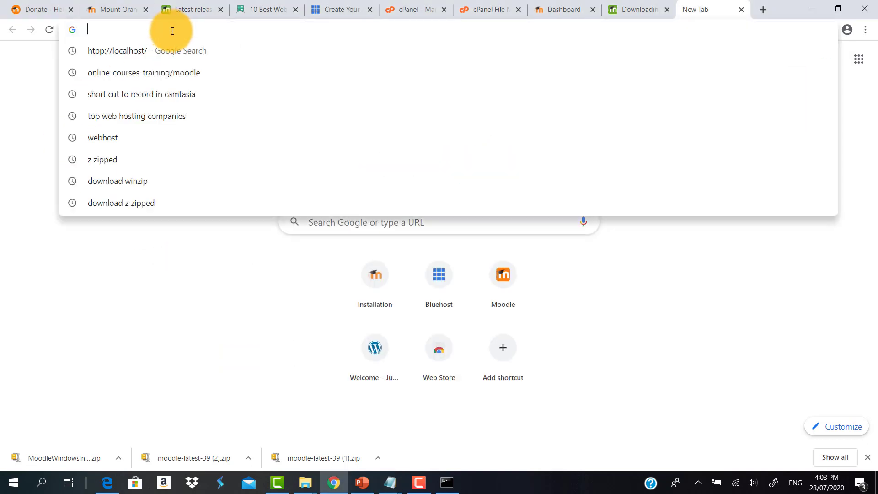
key(ctrl+v)
key(Return)
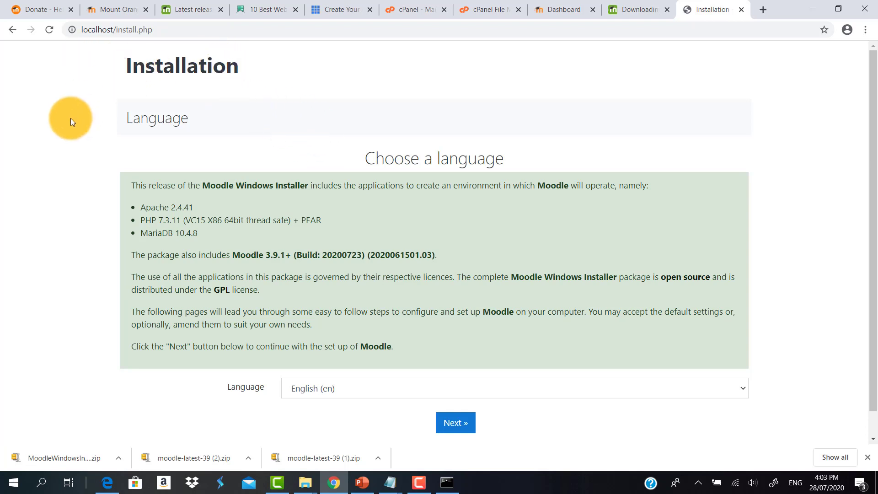
scroll(81, 119, down, 1)
scroll(81, 119, up, 1)
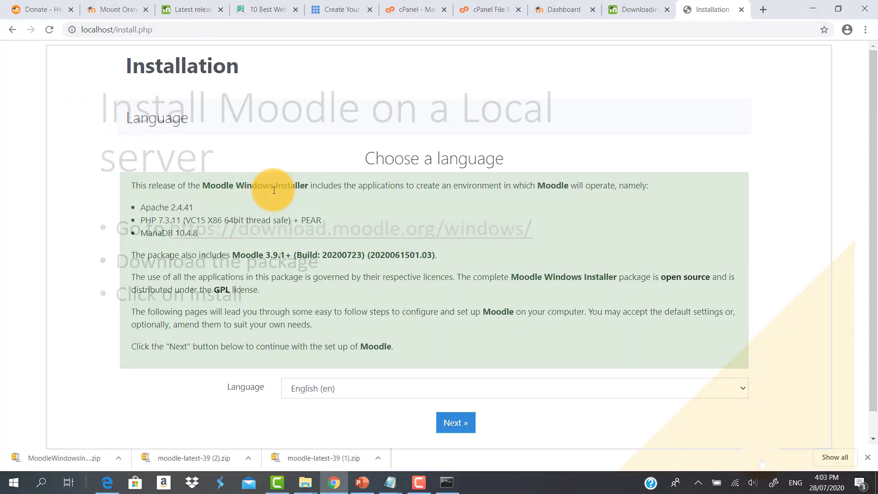
scroll(300, 184, down, 1)
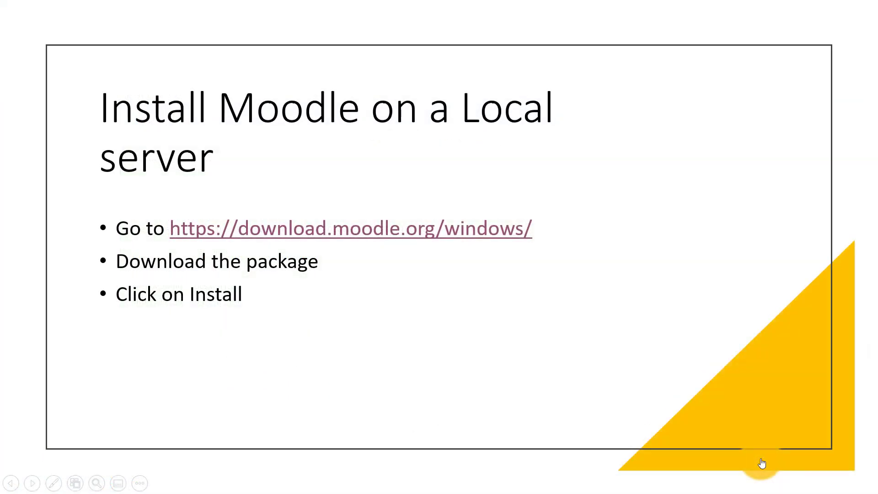